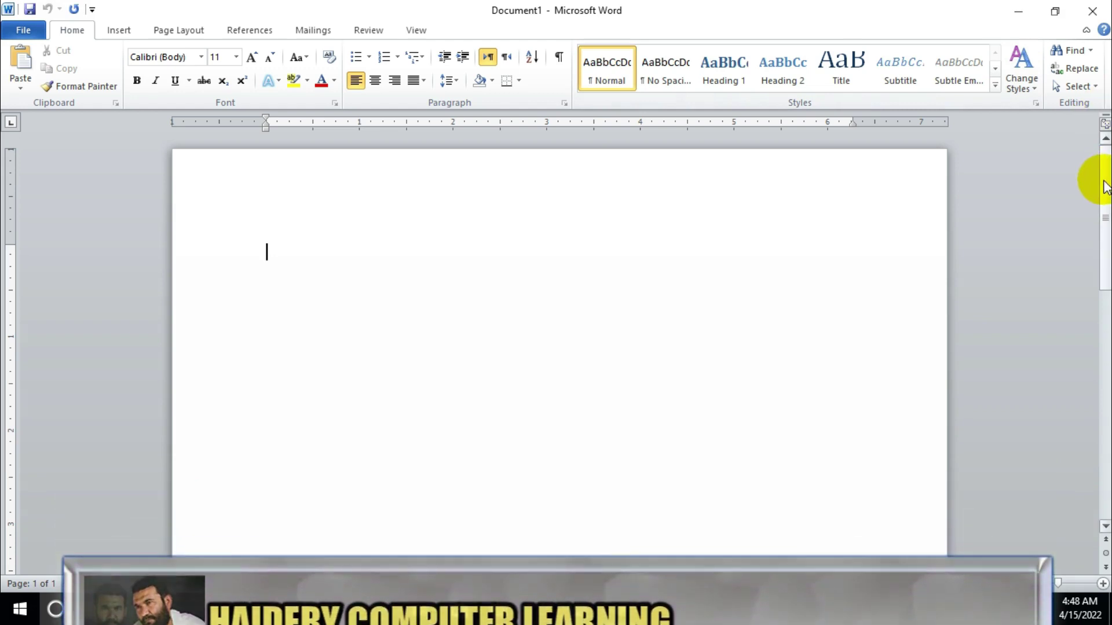
- Scroll to the top of the blank document and show the Page Layout ribbon options
scroll(1092, 191, down, 1)
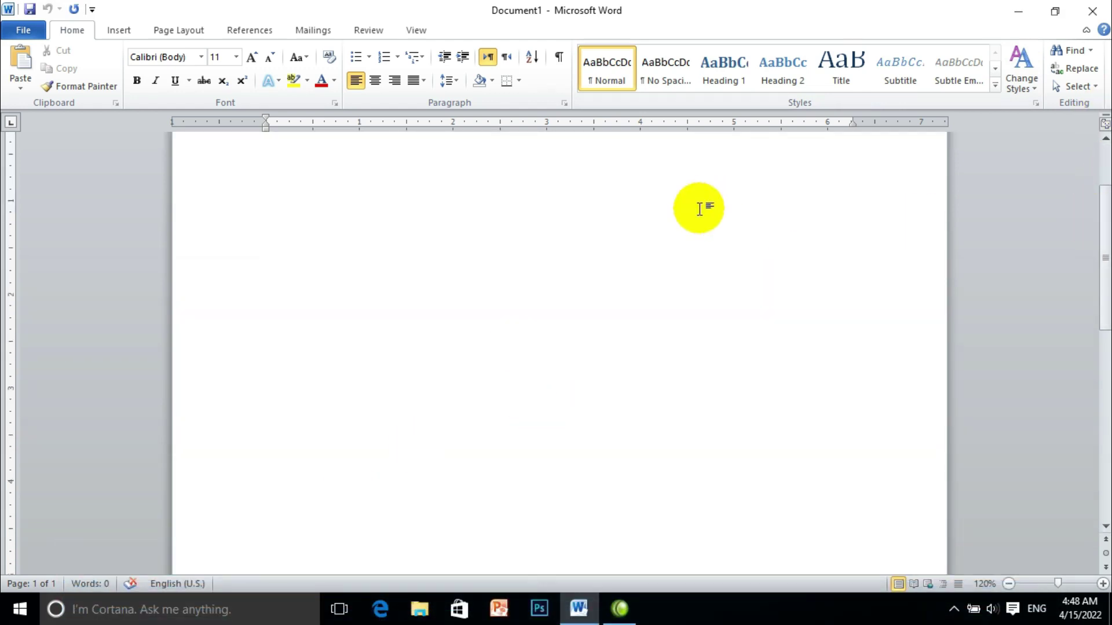
drag(1104, 194, 1104, 153)
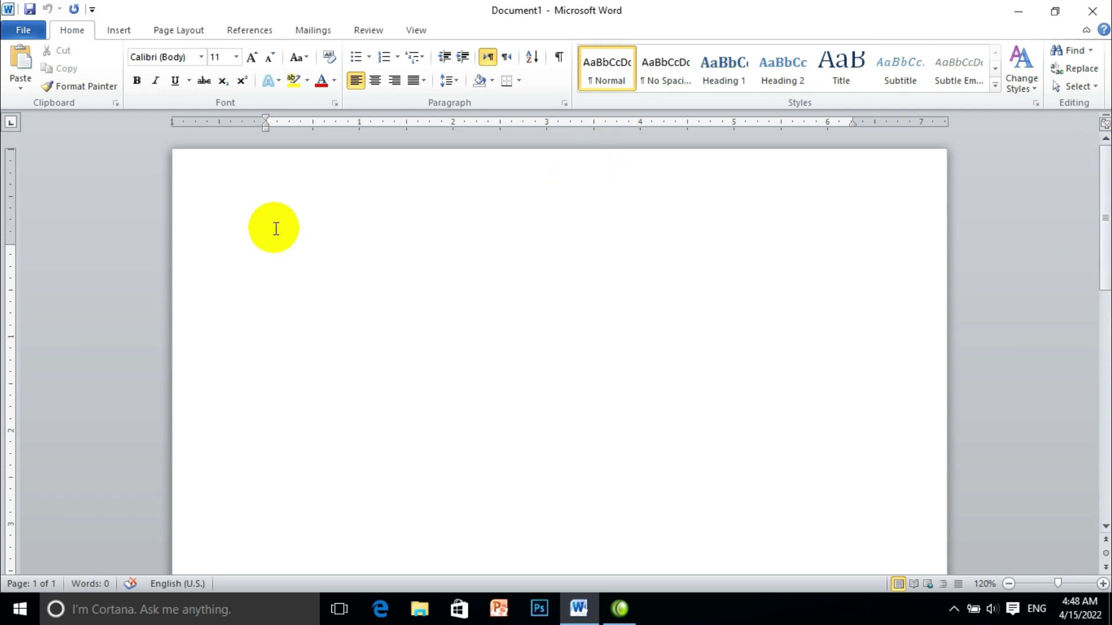
click(420, 29)
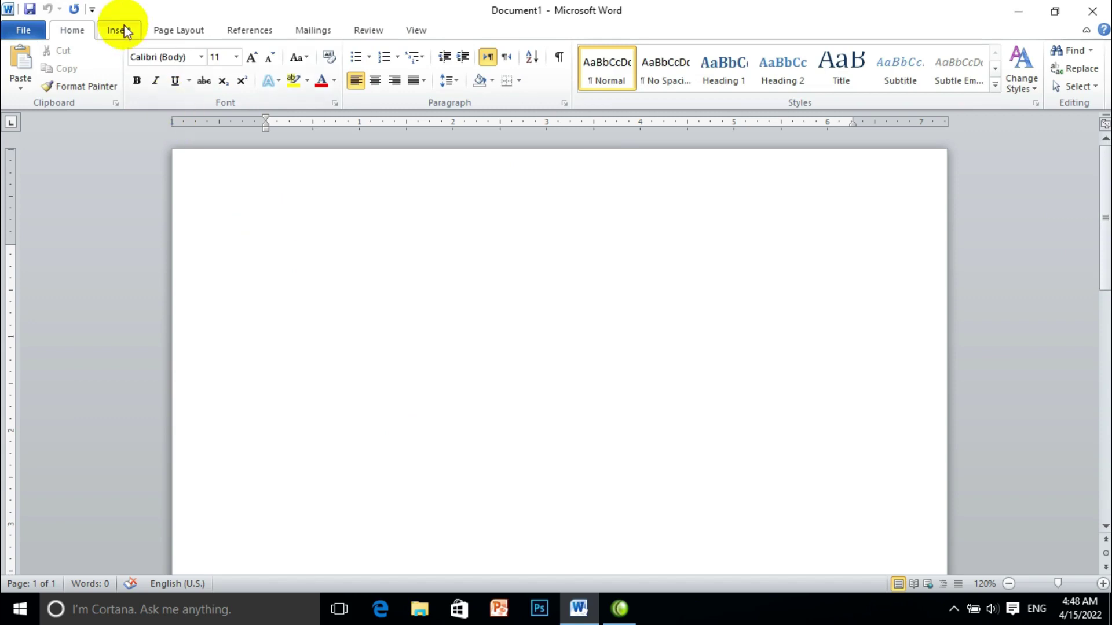
click(178, 32)
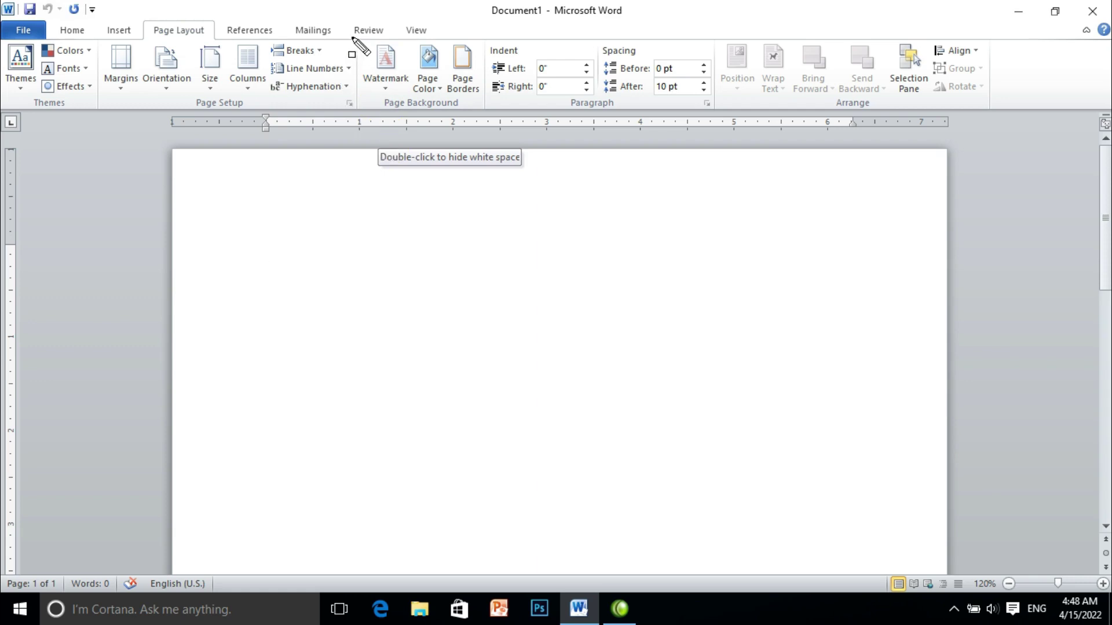
- Apply the diagonal DO NOT COPY 1 watermark preset and scroll to view it
drag(353, 36, 413, 107)
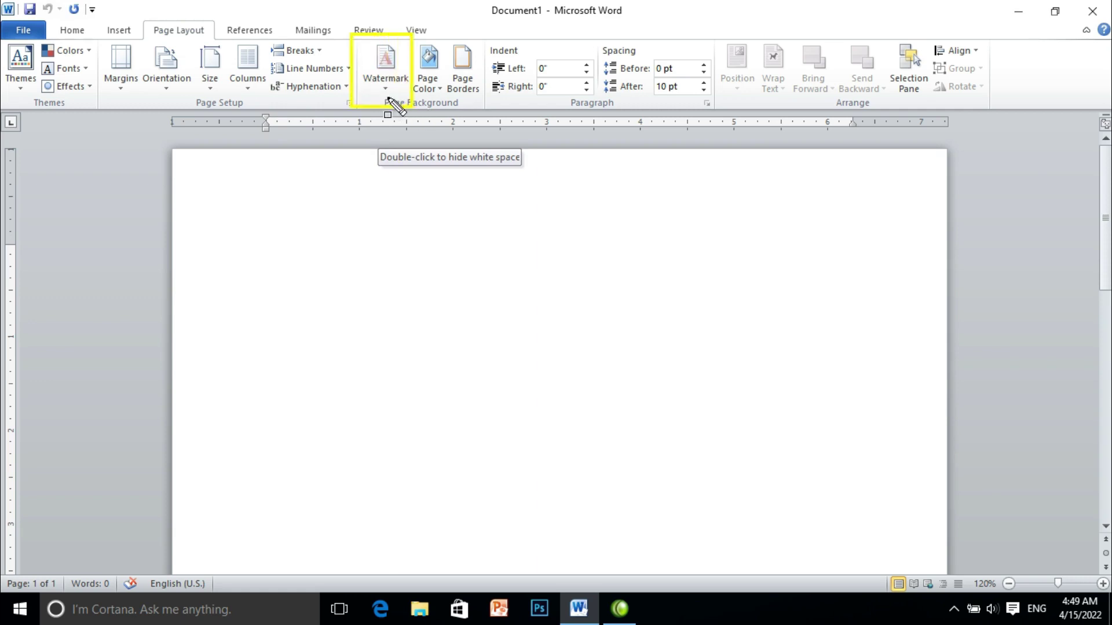
click(388, 82)
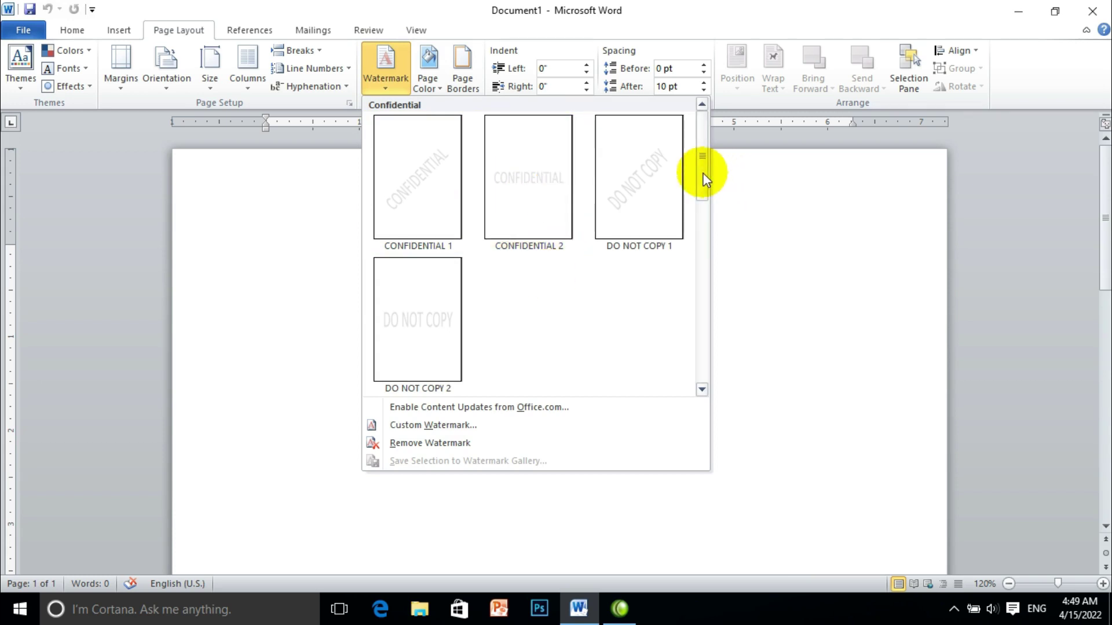
click(633, 179)
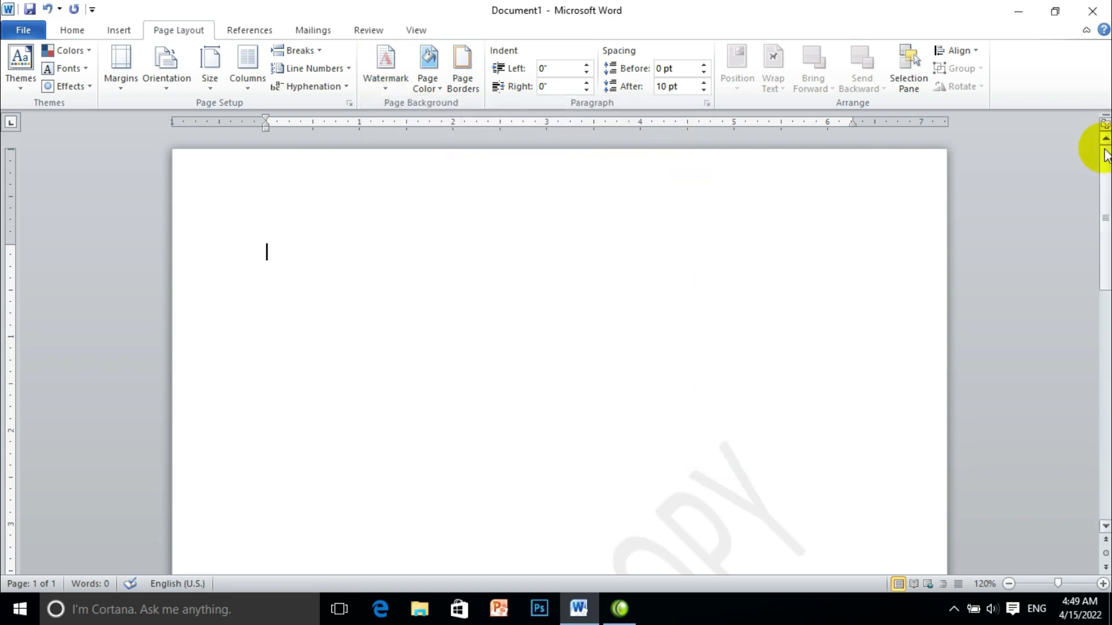
mouse_move(1094, 174)
mouse_down()
mouse_move(1081, 332)
mouse_move(1094, 268)
mouse_move(1092, 174)
mouse_up()
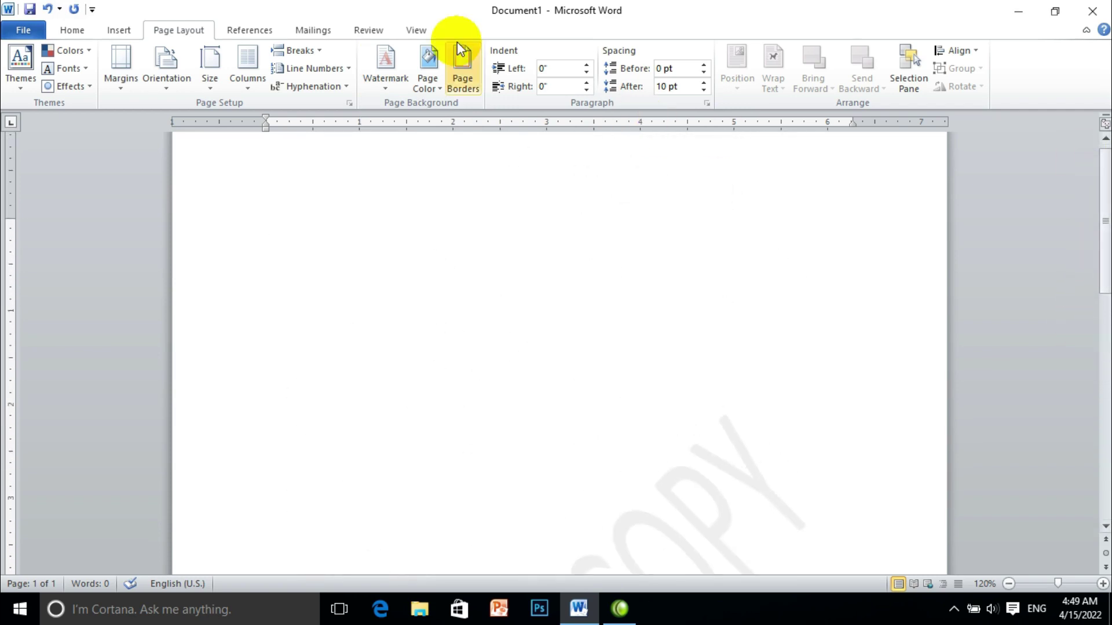
- Swap the watermark for the diagonal CONFIDENTIAL 1 preset and check it on the page
click(366, 83)
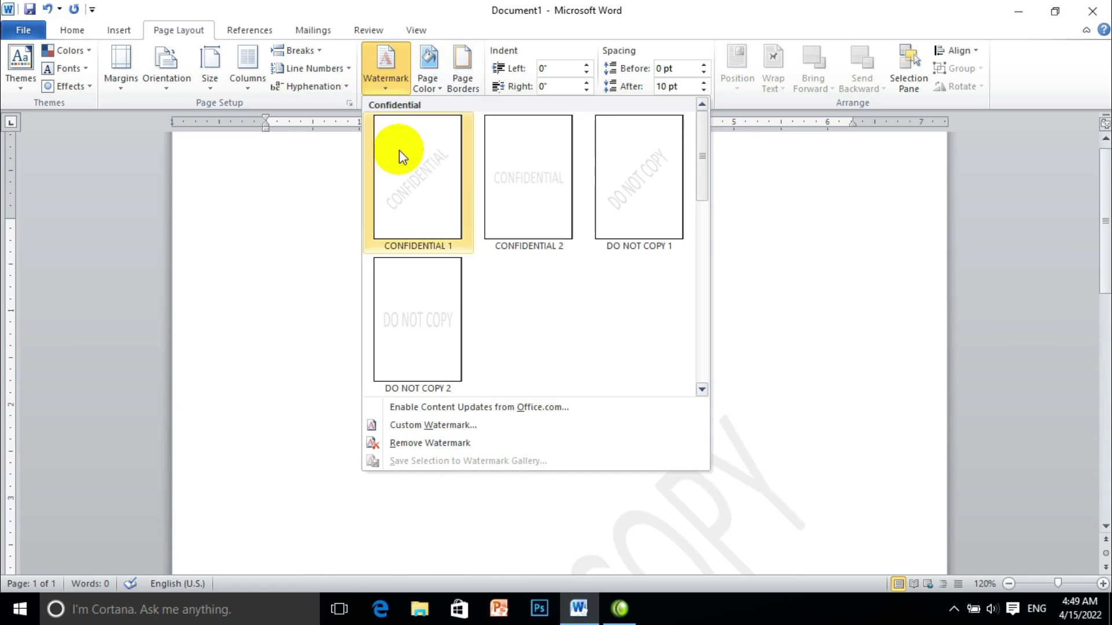
click(426, 175)
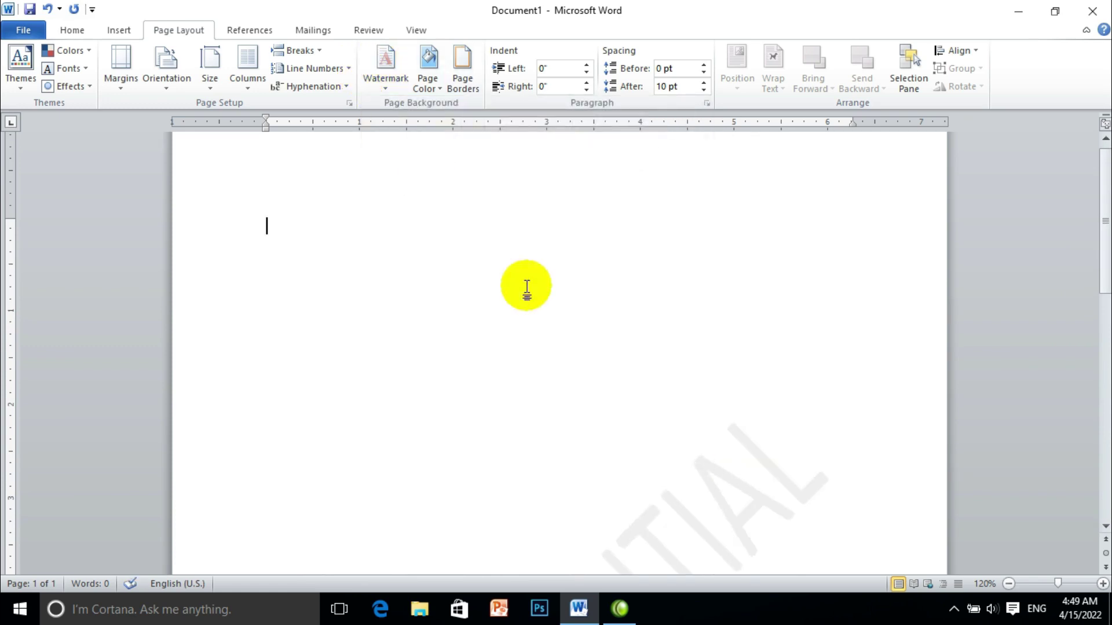
mouse_move(1100, 199)
mouse_down()
mouse_move(1076, 342)
mouse_move(1075, 330)
mouse_move(1065, 334)
mouse_move(1068, 169)
mouse_up()
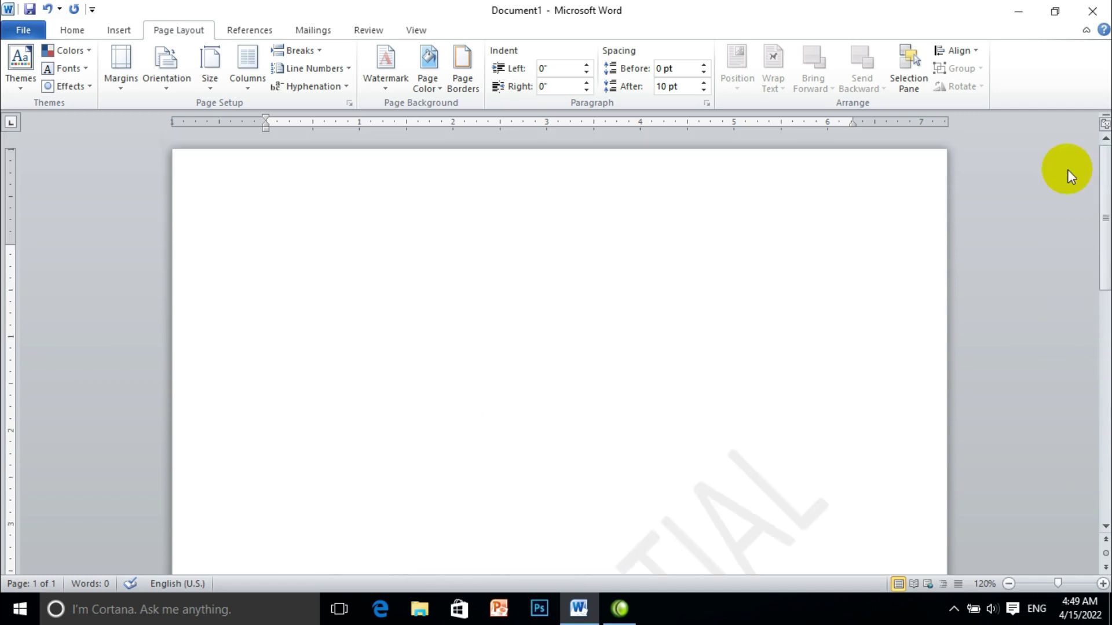
click(384, 87)
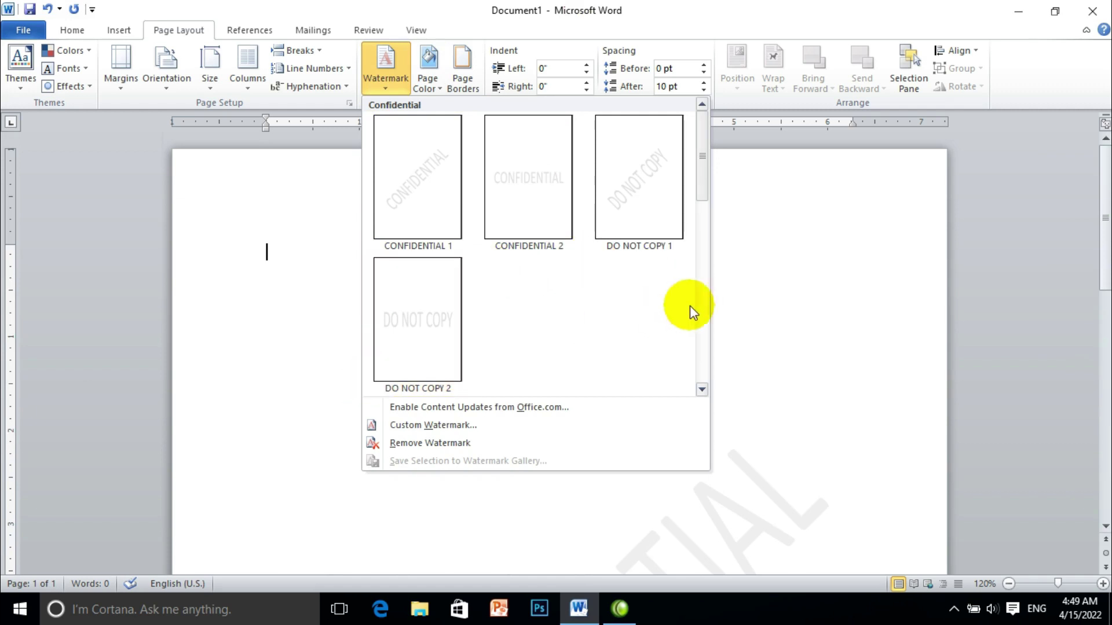
- Use Remove Watermark to clear the CONFIDENTIAL watermark from the page
click(775, 308)
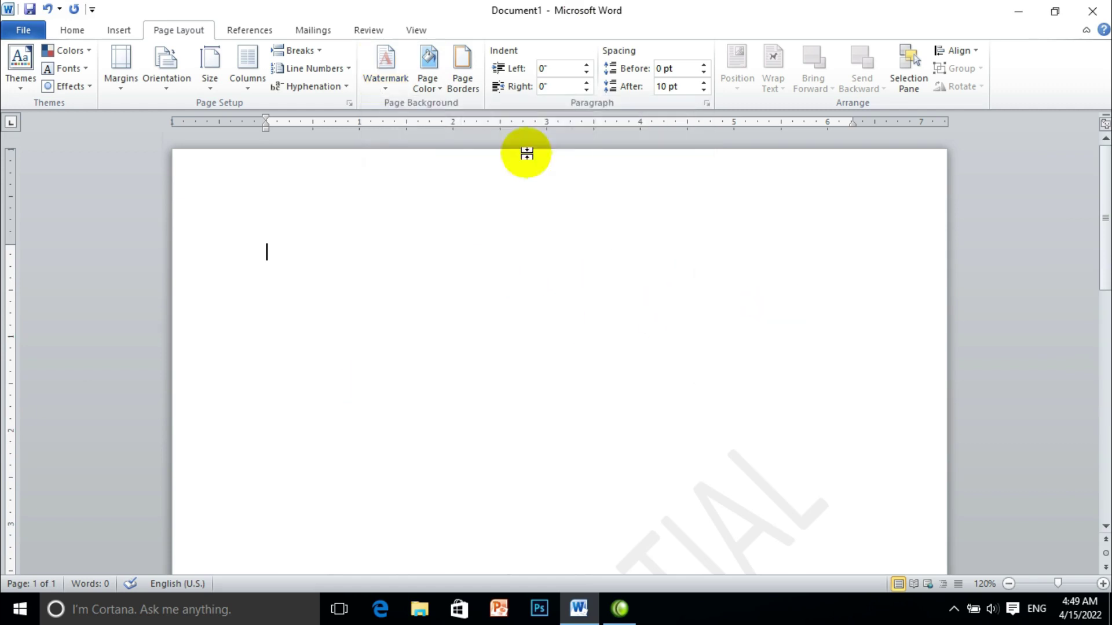
click(384, 74)
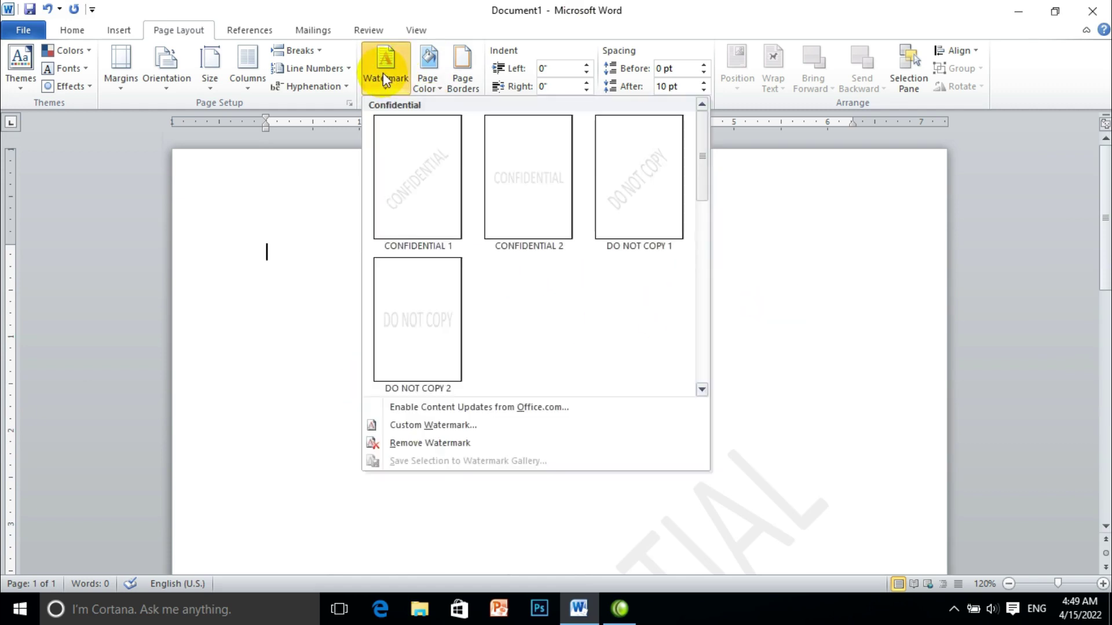
click(426, 444)
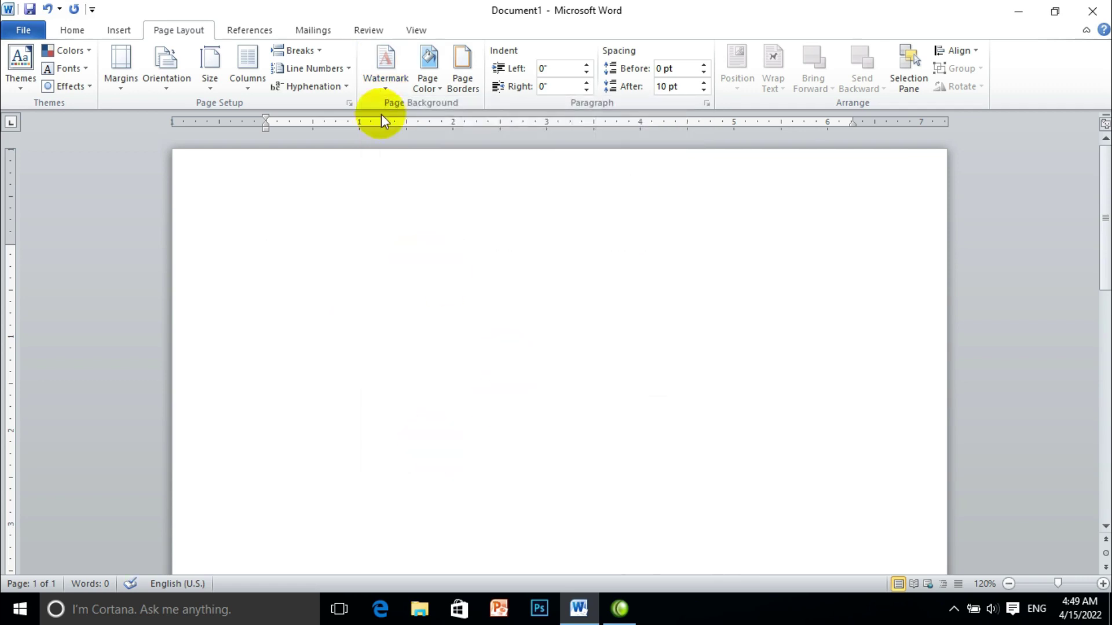
click(384, 80)
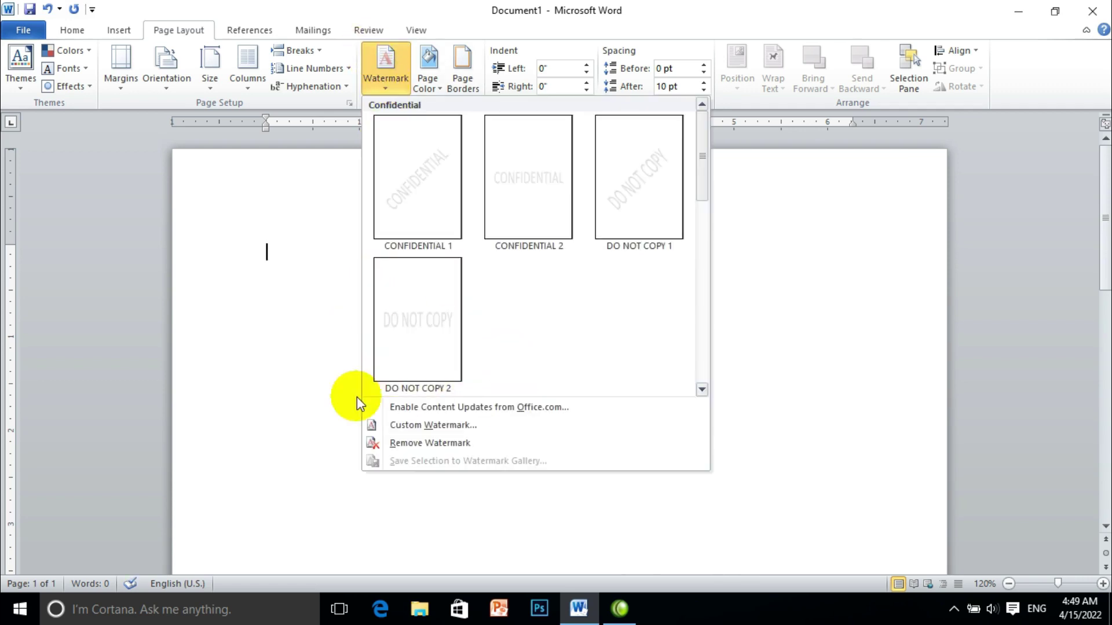
- Open the Custom Watermark settings and choose a Text watermark
click(496, 428)
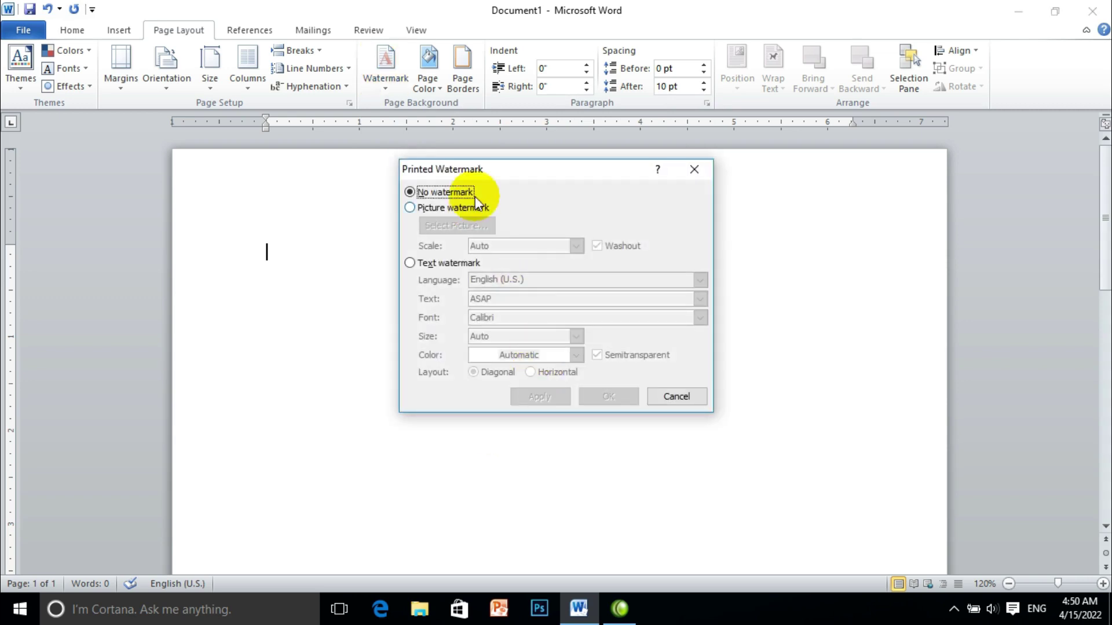
mouse_move(481, 173)
mouse_down()
mouse_move(536, 199)
mouse_move(556, 184)
mouse_up()
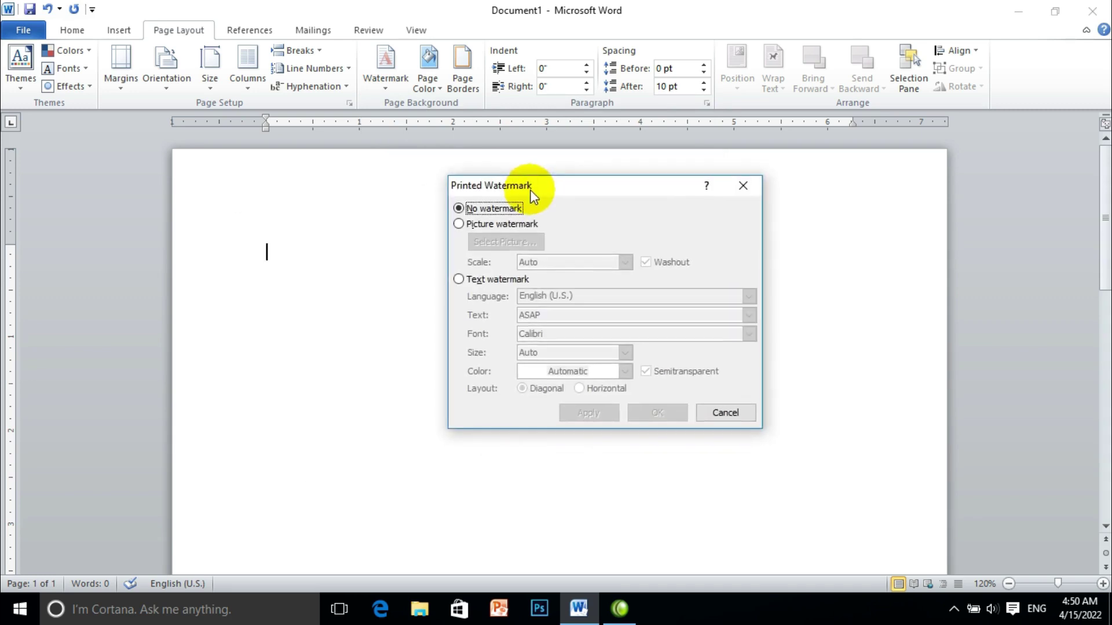
click(459, 279)
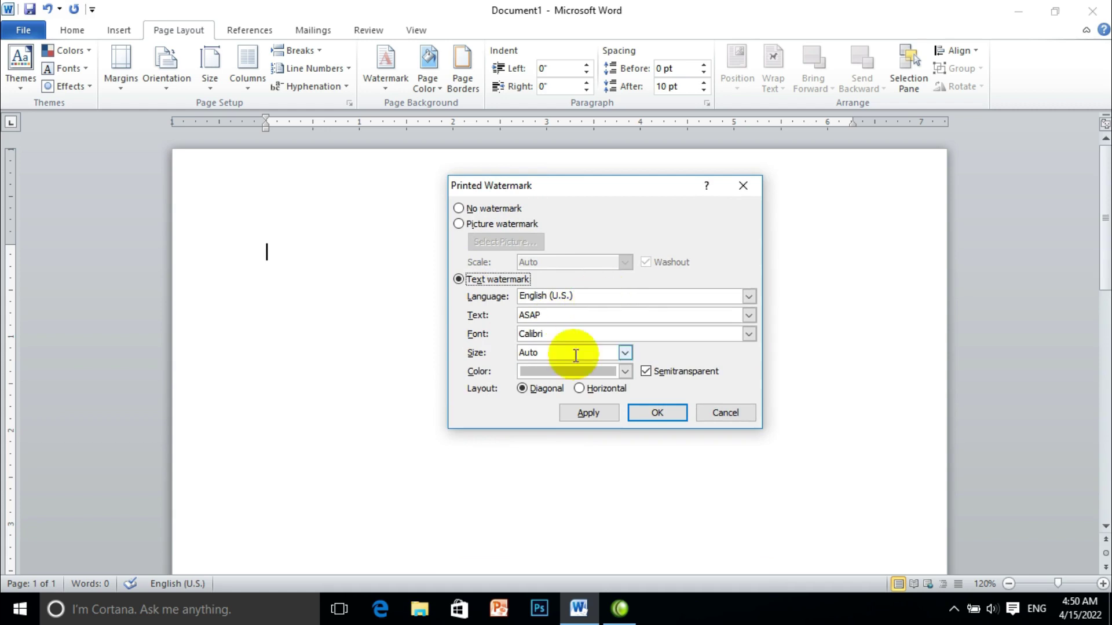
- Replace the ASAP watermark text with the channel's name
click(562, 315)
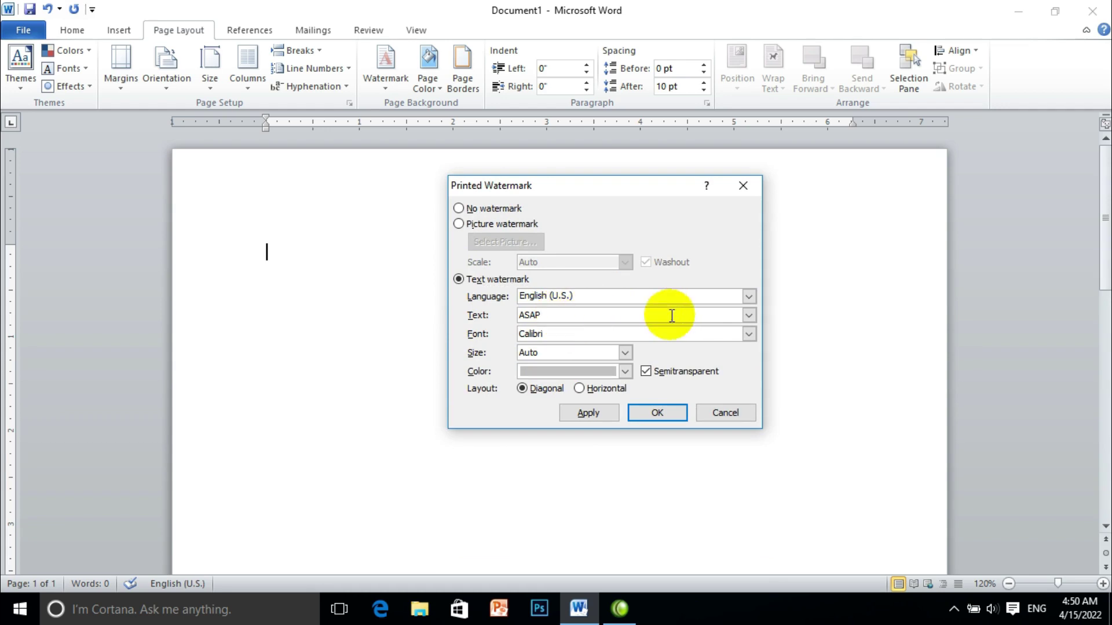
click(748, 316)
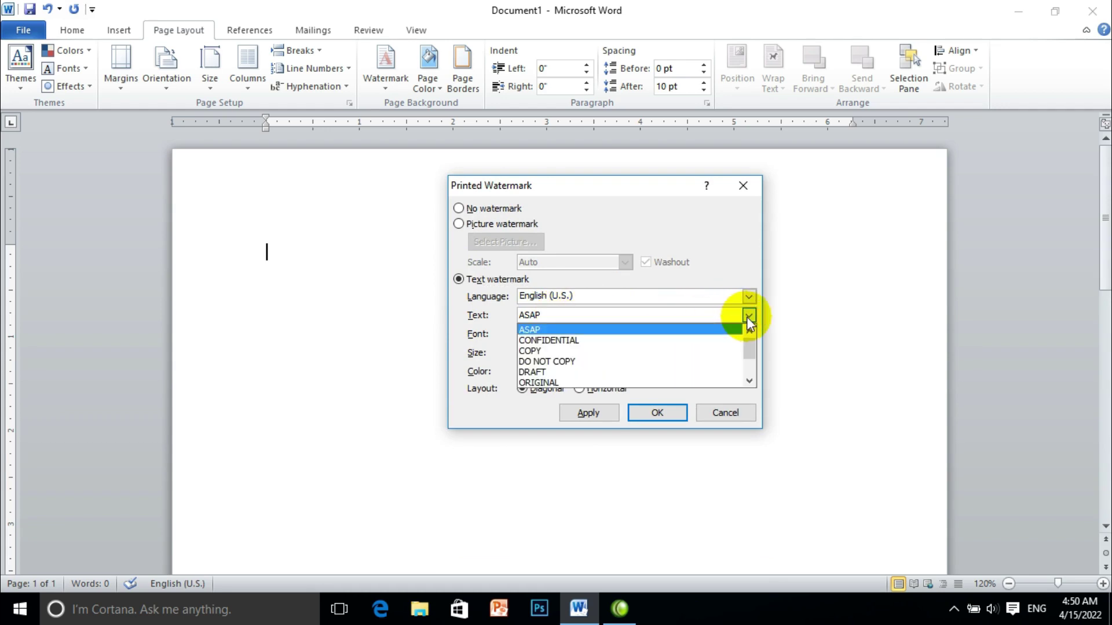
click(748, 316)
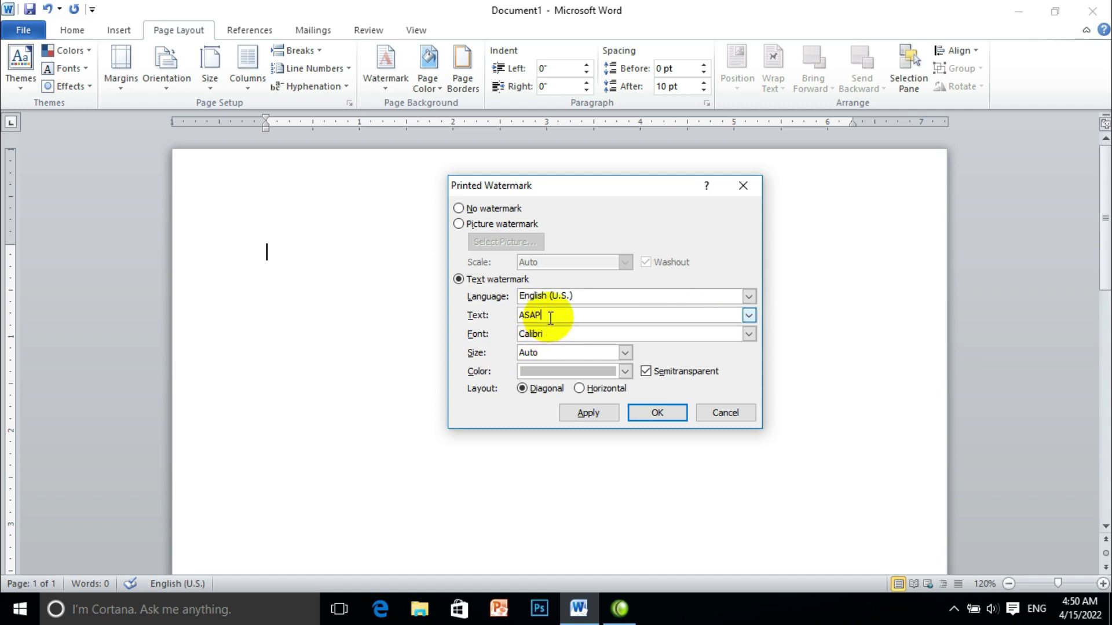
drag(550, 318, 510, 317)
text(HAI)
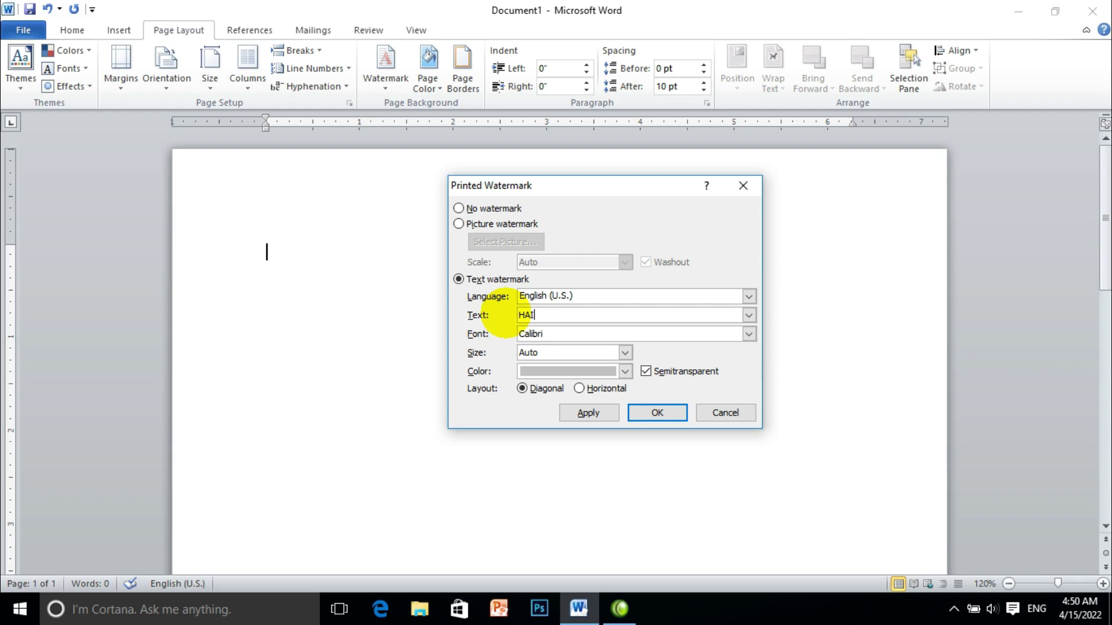
text(DERY)
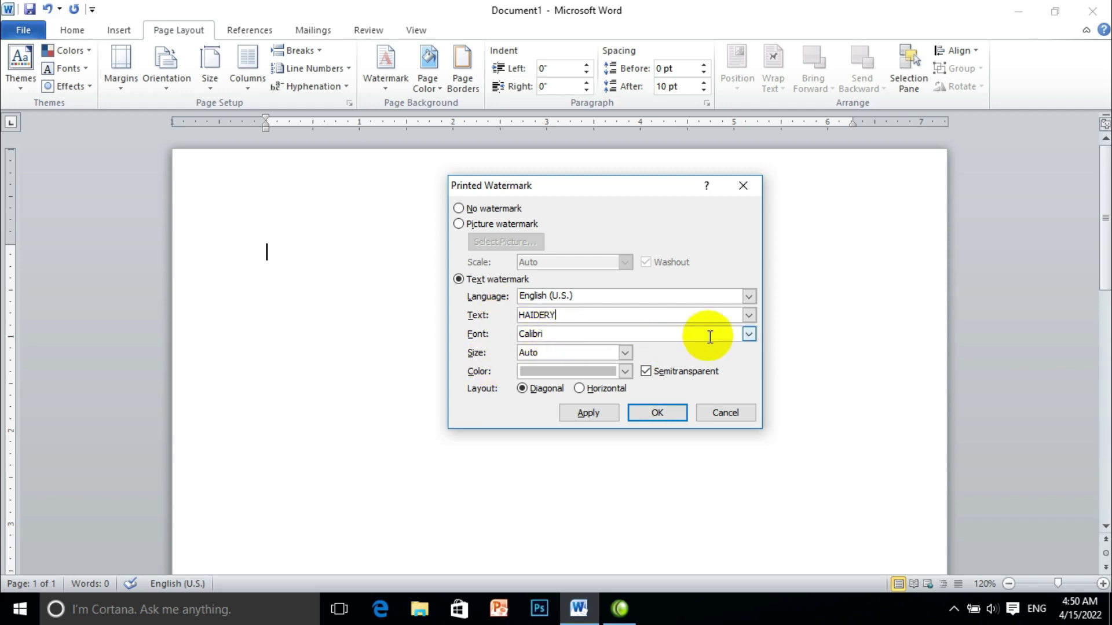
- Give the text watermark Candara font and red colour, apply it, and close the dialog
click(749, 334)
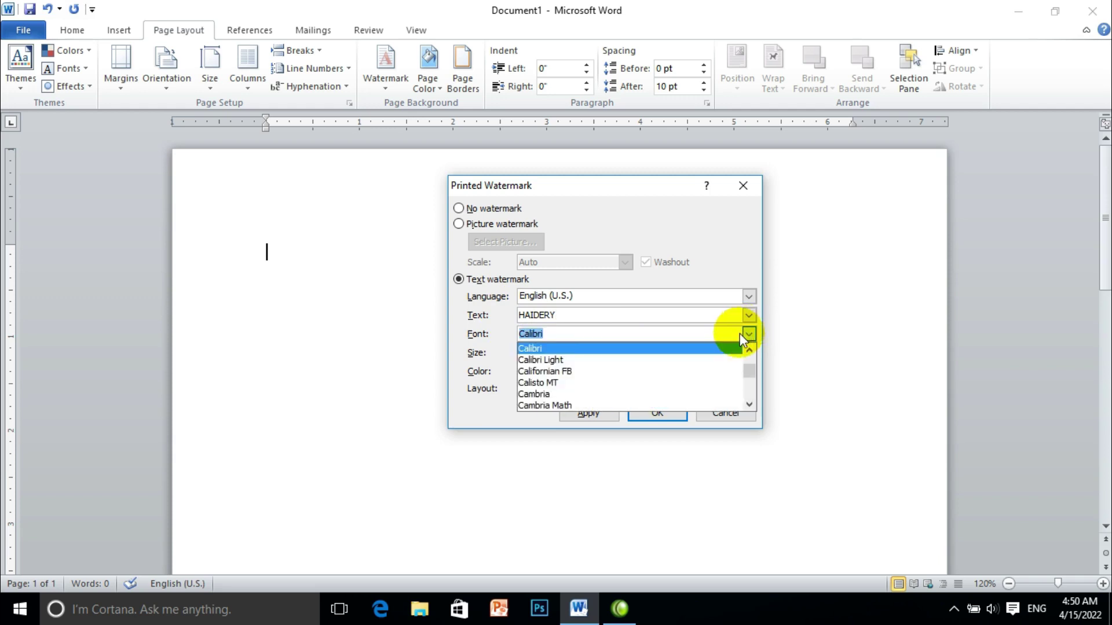
click(750, 405)
click(749, 406)
click(750, 405)
click(750, 405)
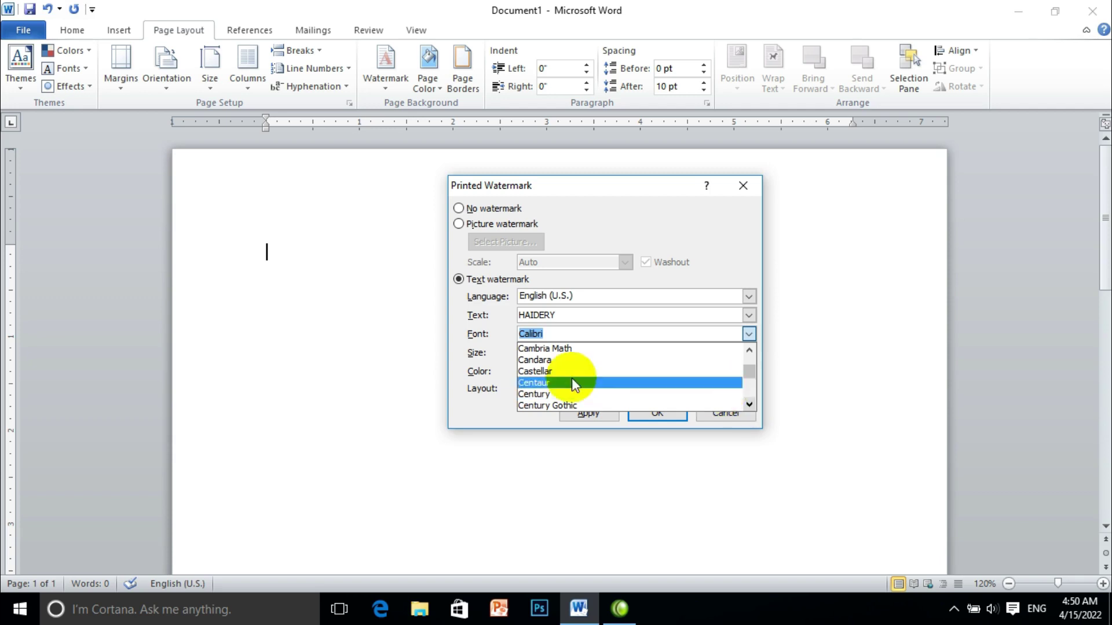
click(581, 360)
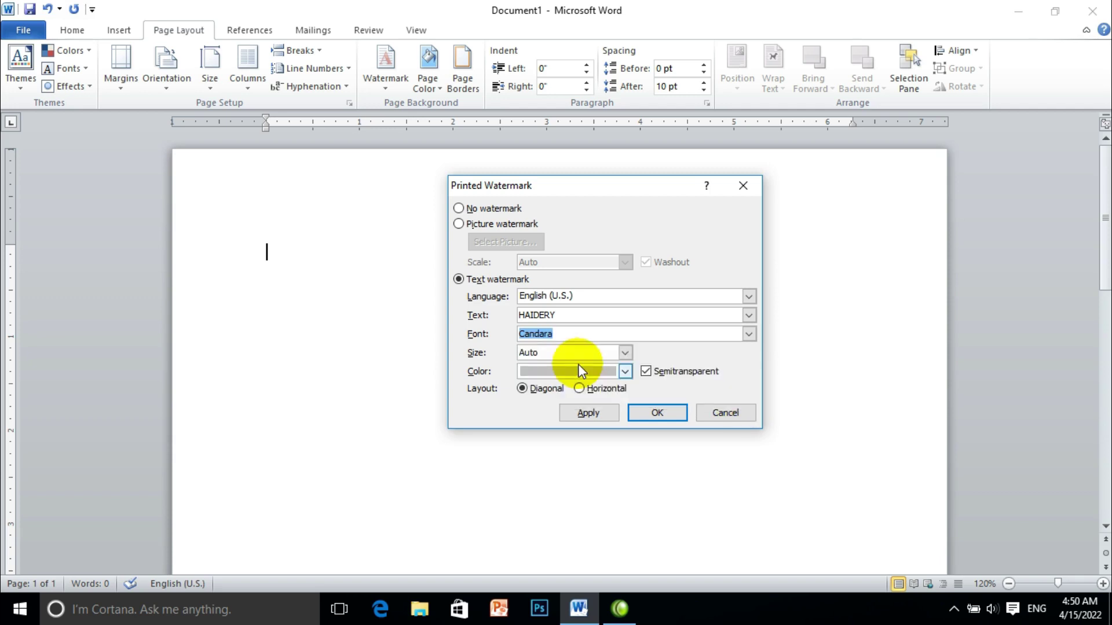
click(624, 372)
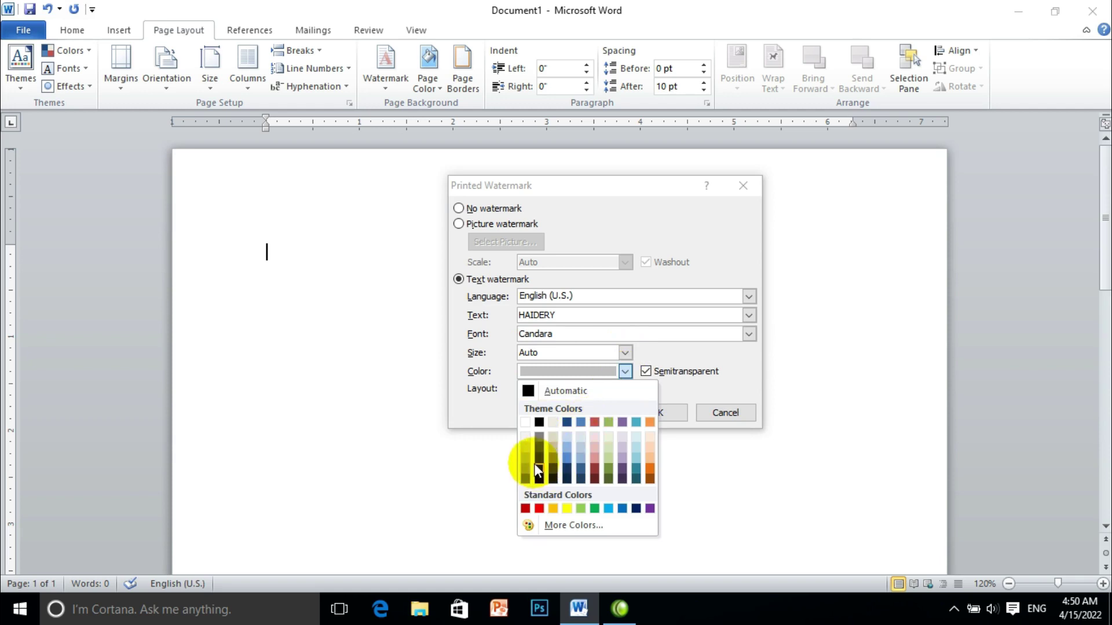
click(538, 508)
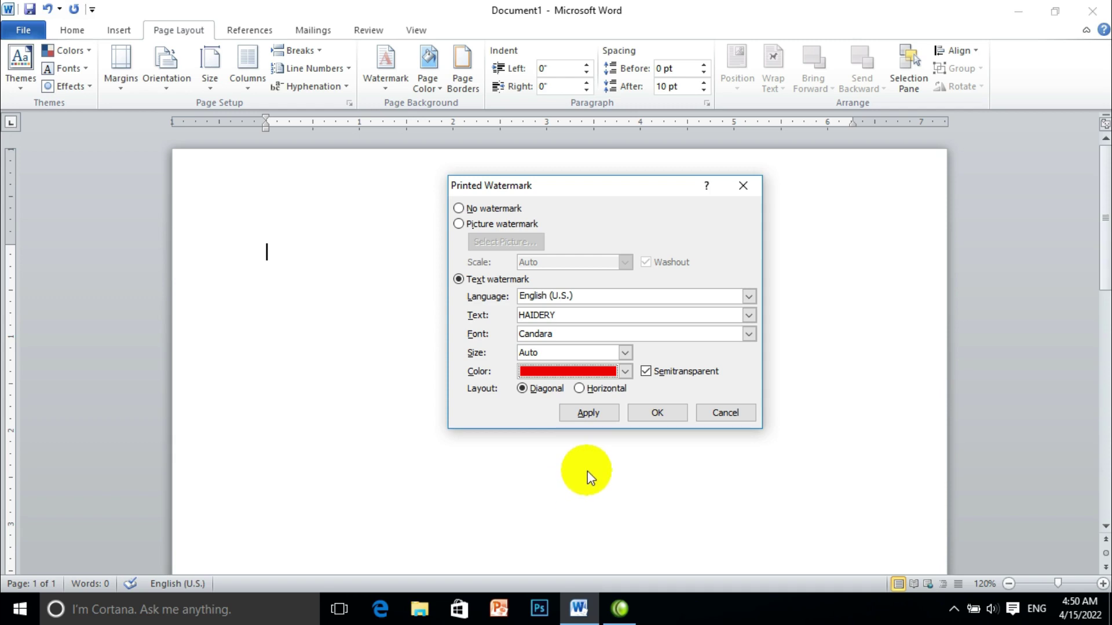
click(597, 415)
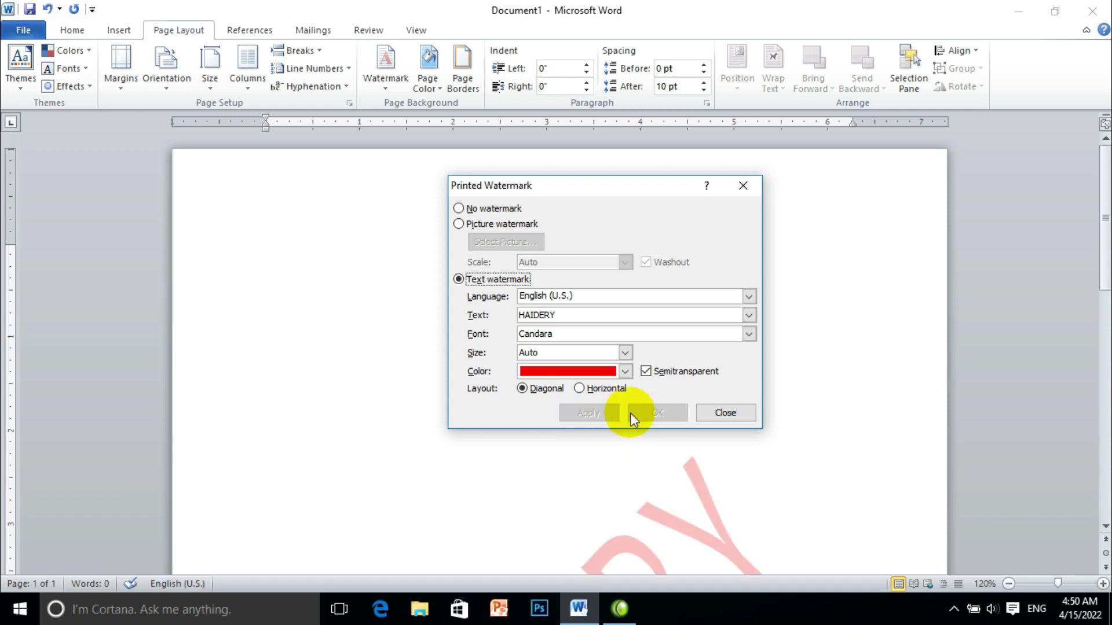
click(718, 413)
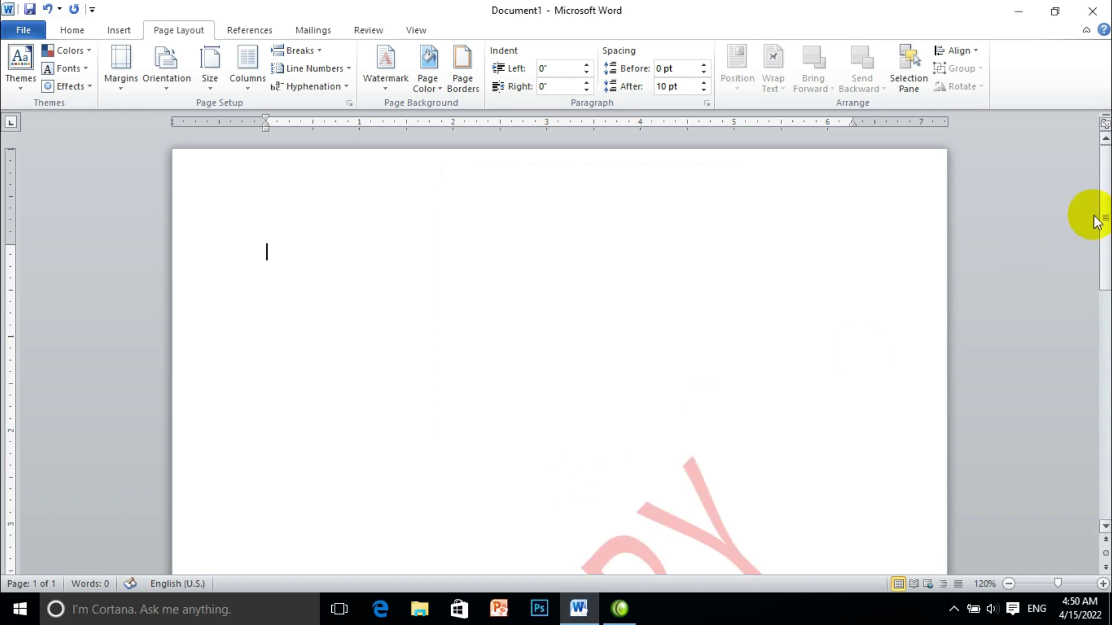
- Return to the top of the page and start typing the =rand formula
mouse_move(1106, 215)
mouse_down()
mouse_move(1096, 314)
mouse_move(1100, 282)
mouse_up()
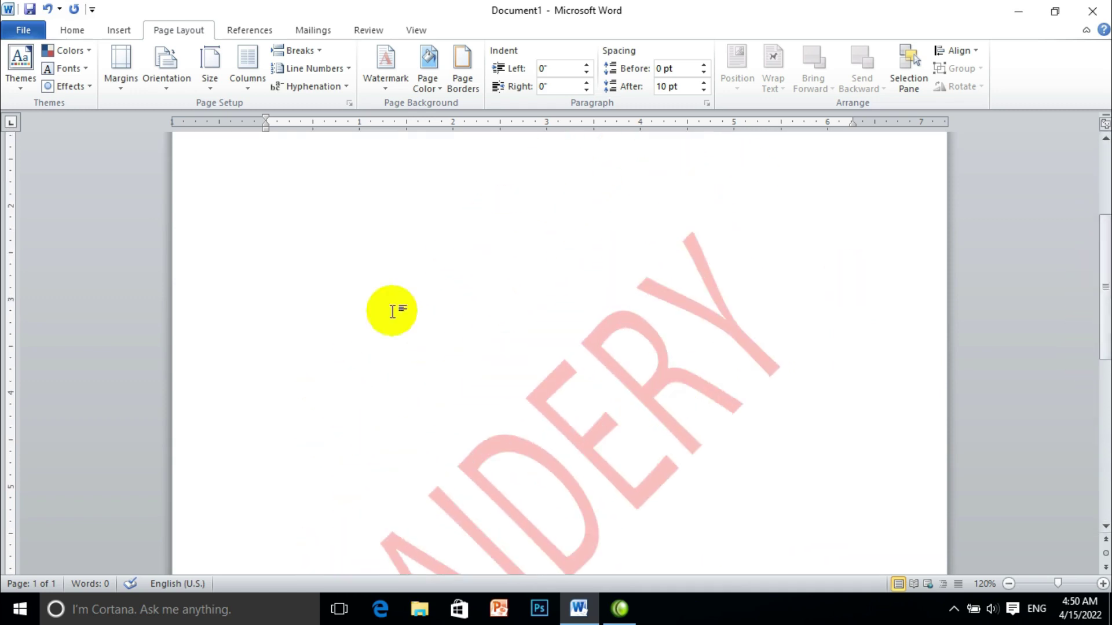
scroll(307, 200, up, 3)
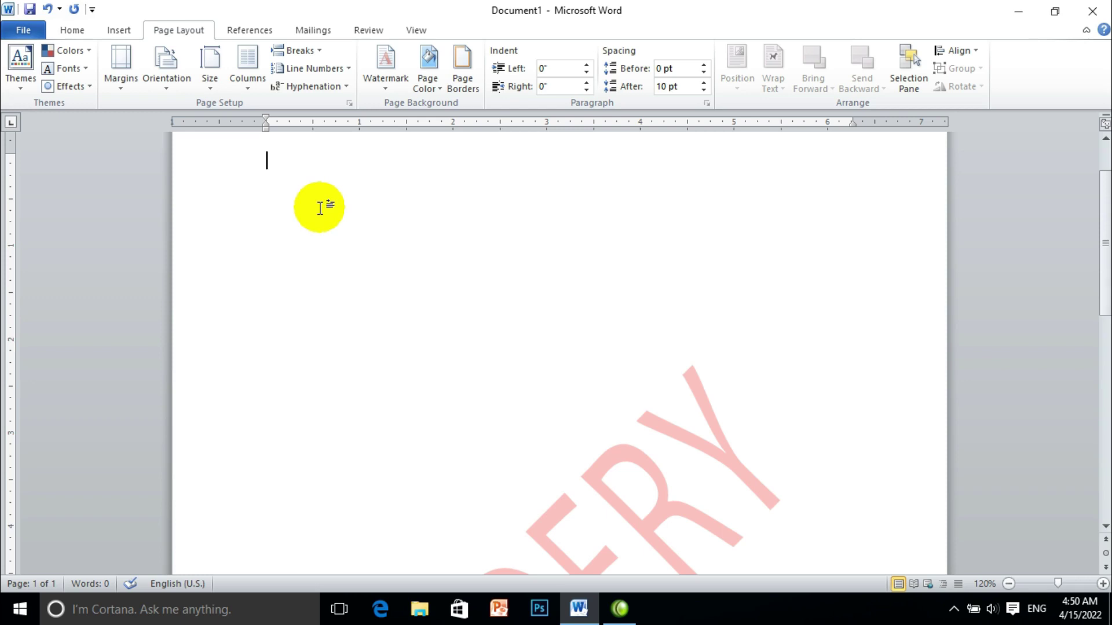
text(=r)
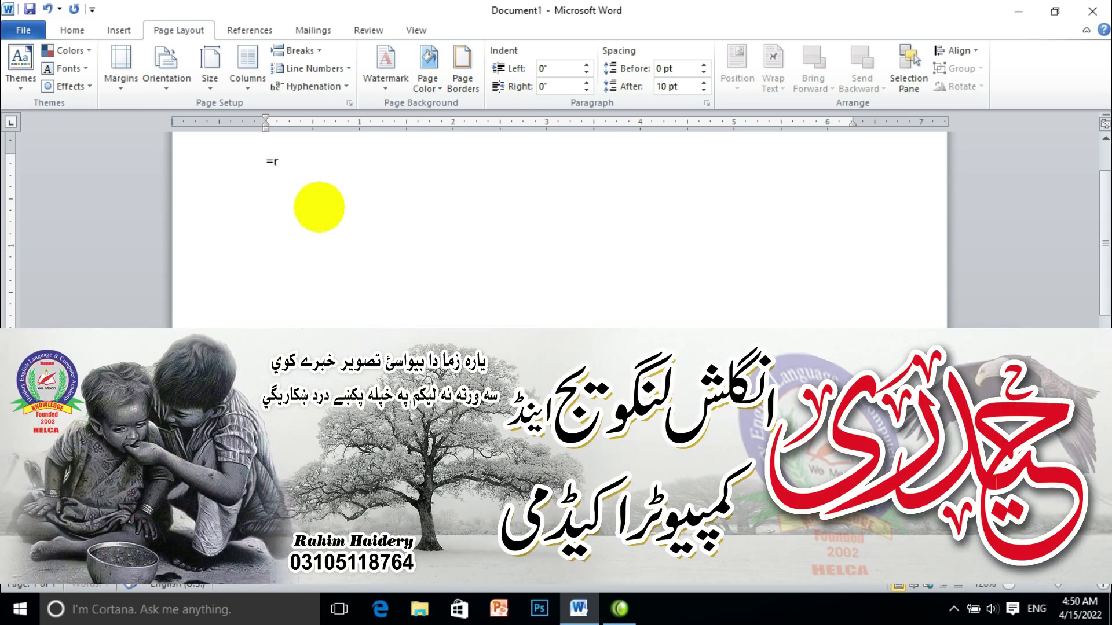
text(a)
- Generate sample paragraphs with =rand(12) and add a page break at the end
text((12)
key(Return)
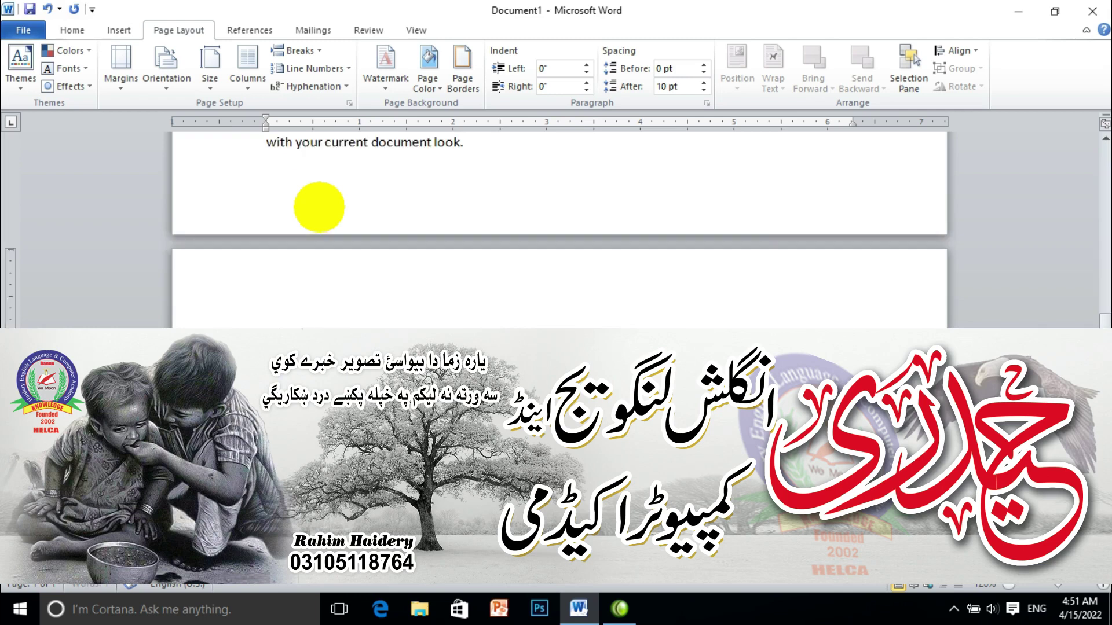
drag(1105, 319, 1107, 214)
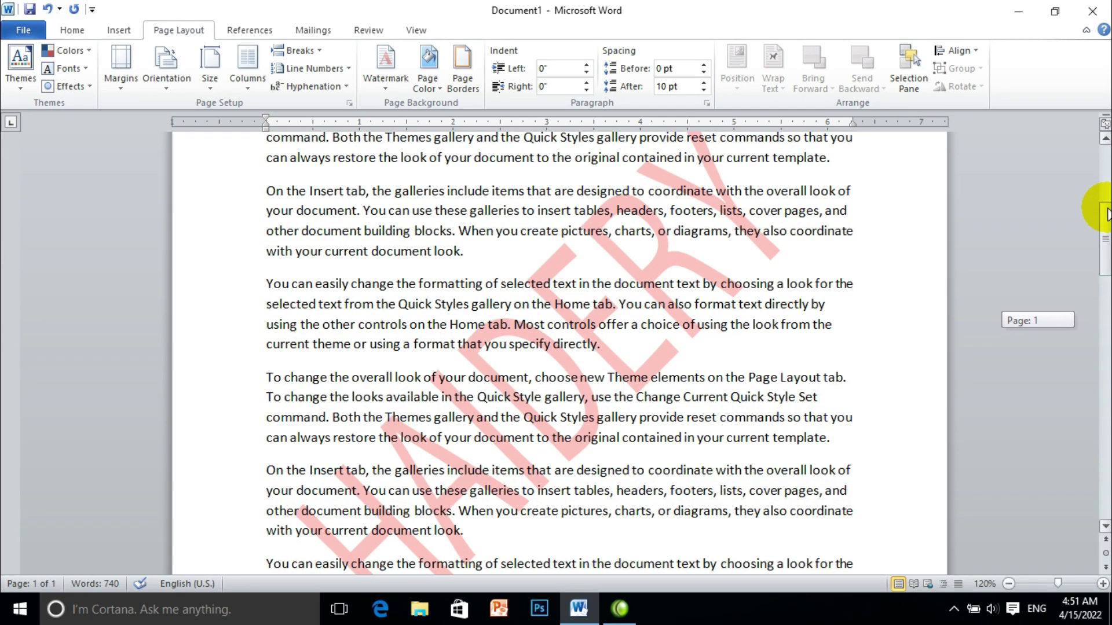
drag(1108, 214, 1107, 465)
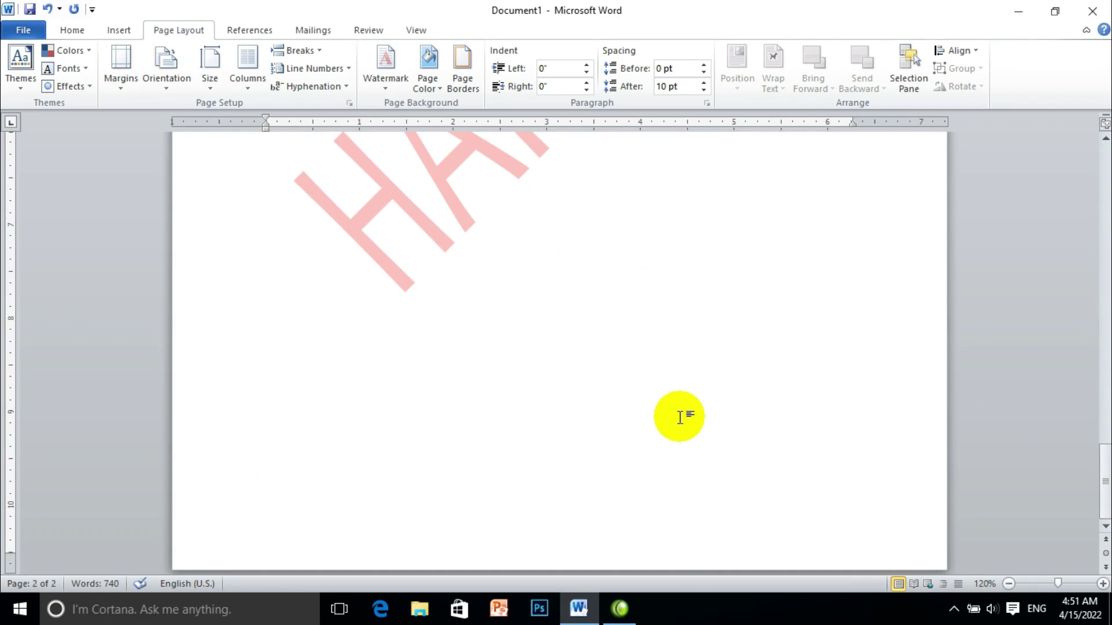
key(ctrl+Return)
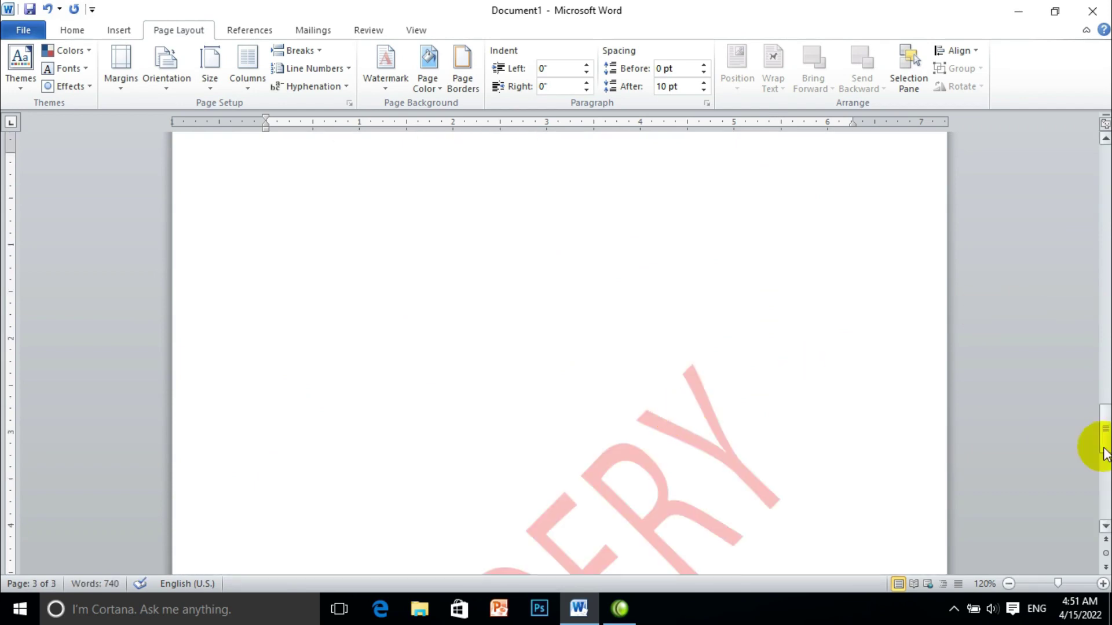
mouse_move(1104, 455)
mouse_down()
mouse_move(1095, 434)
mouse_move(1093, 476)
mouse_move(1066, 128)
mouse_up()
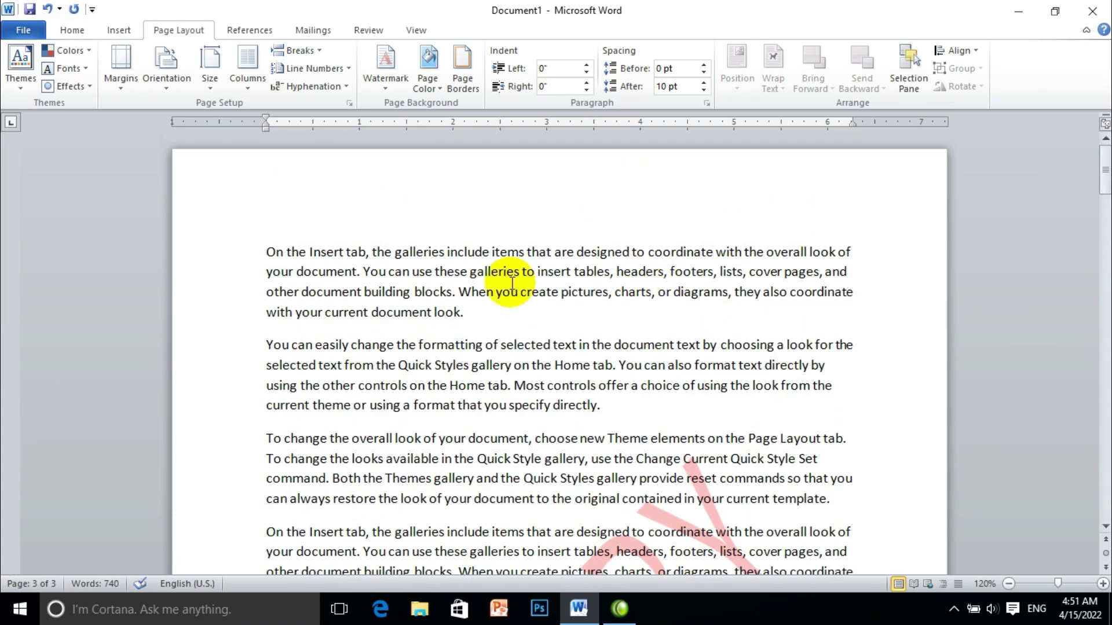
- Remove the red watermark and bring up the Printed Watermark settings
click(381, 85)
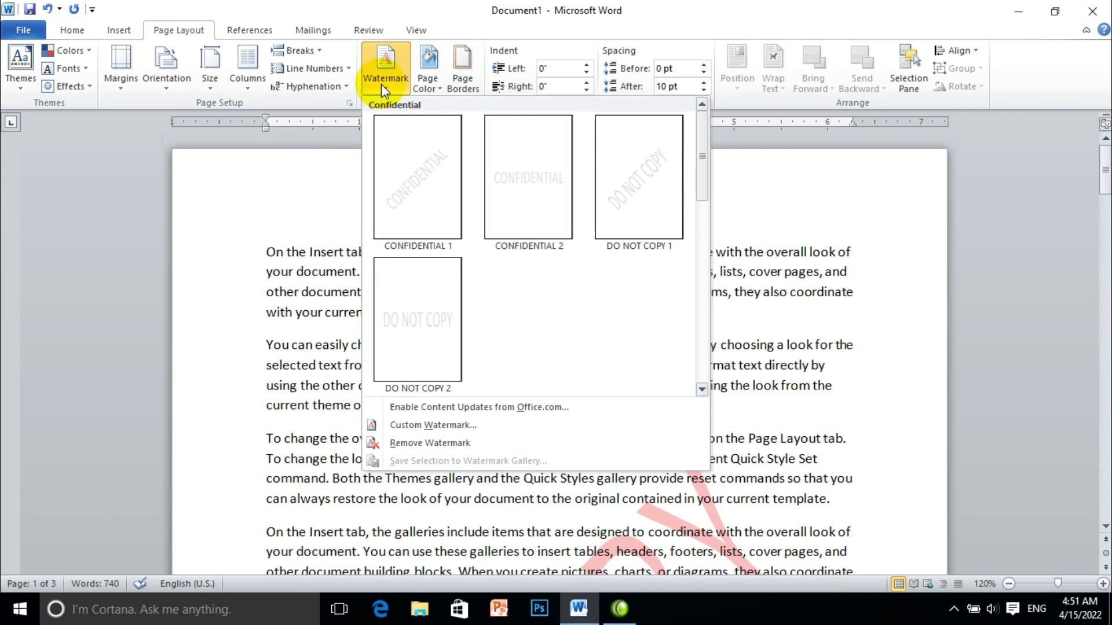
click(396, 443)
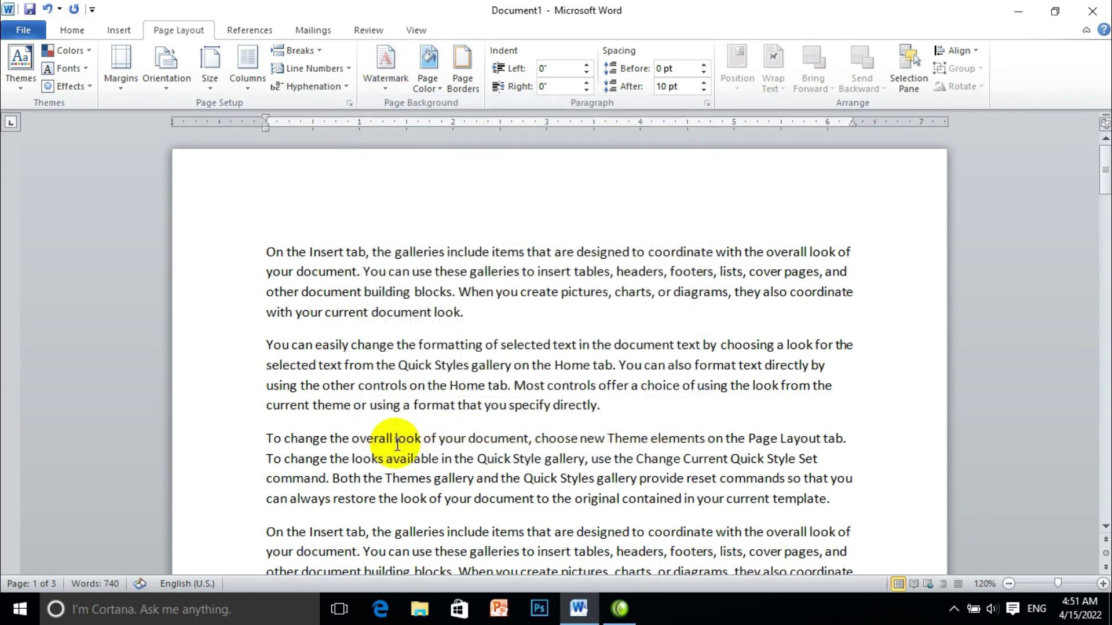
click(375, 89)
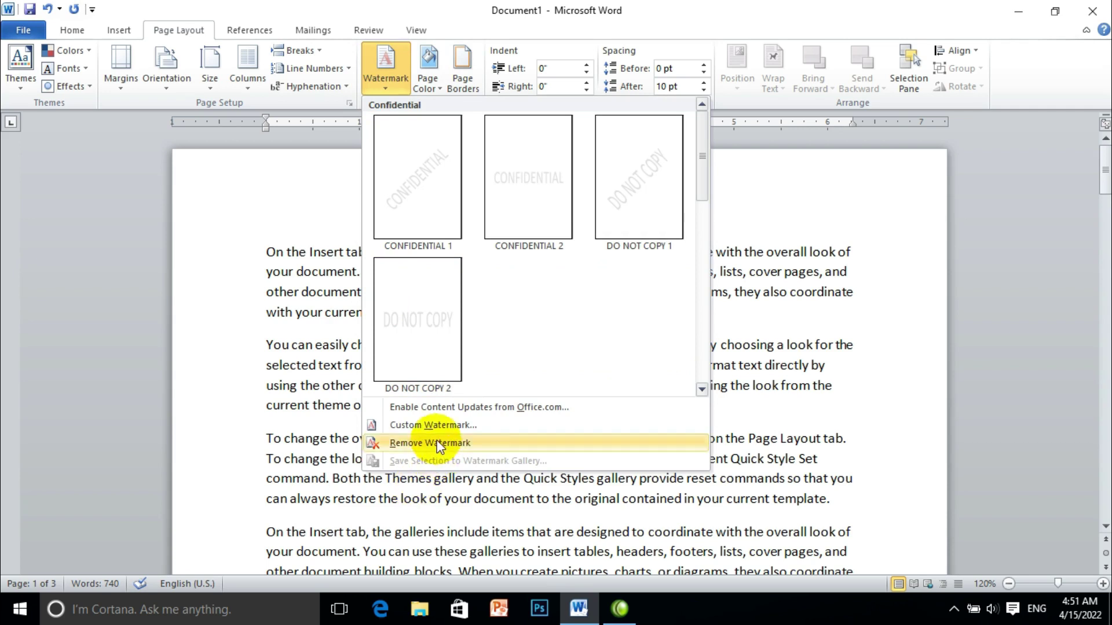
click(444, 426)
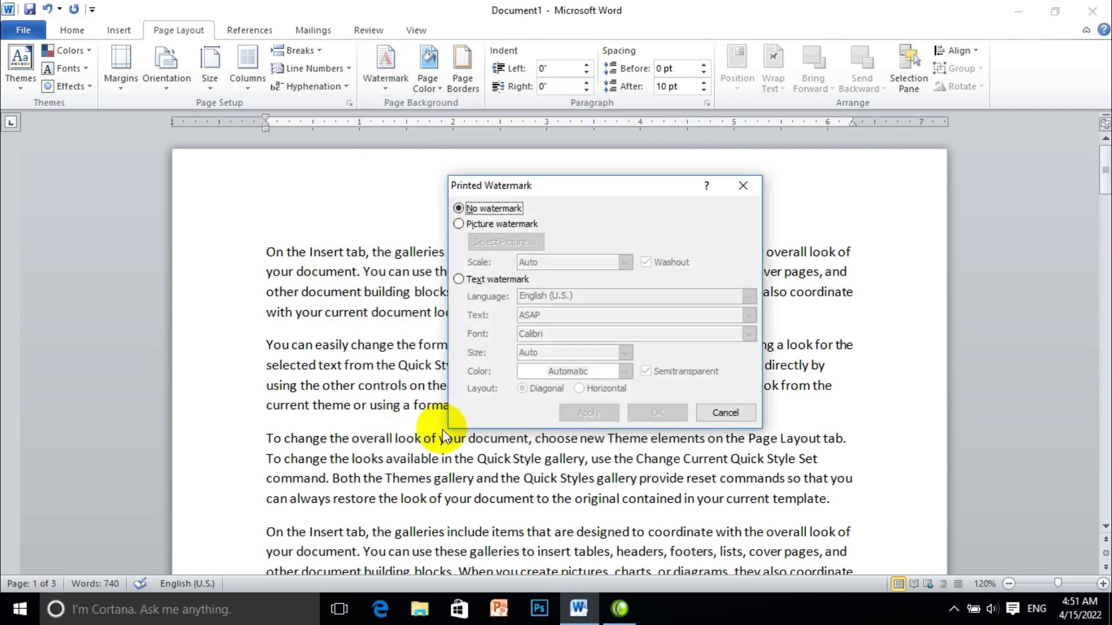
- Apply a horizontal Text watermark showing the channel's name, then close the dialog
click(479, 279)
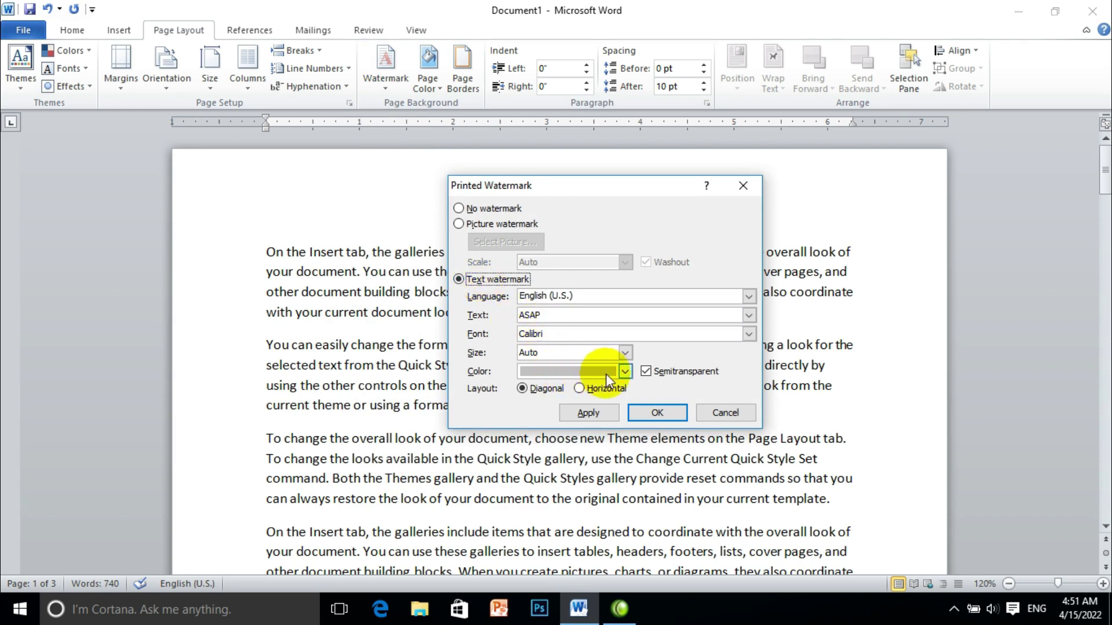
click(560, 315)
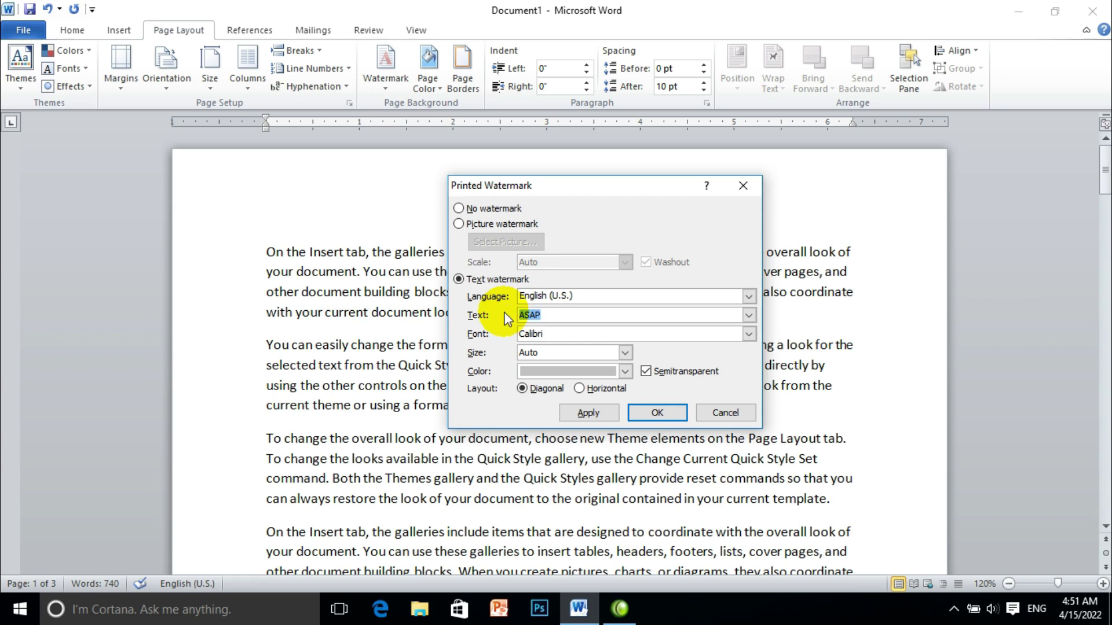
text(H)
click(579, 388)
click(584, 413)
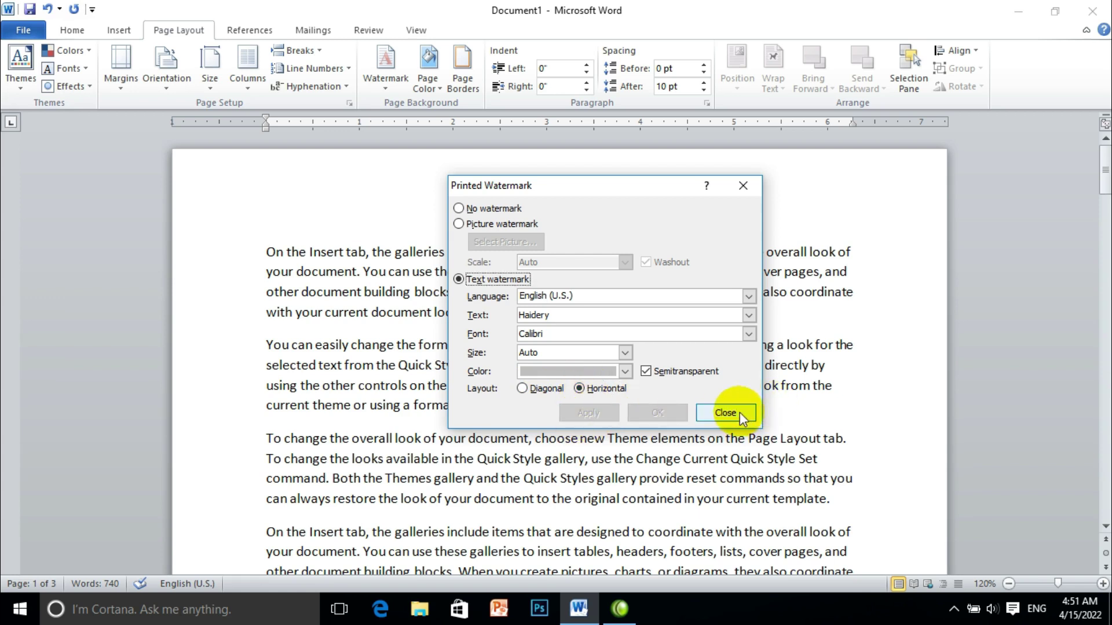
click(737, 413)
mouse_move(1105, 174)
mouse_down()
mouse_move(1105, 201)
mouse_move(1105, 162)
mouse_up()
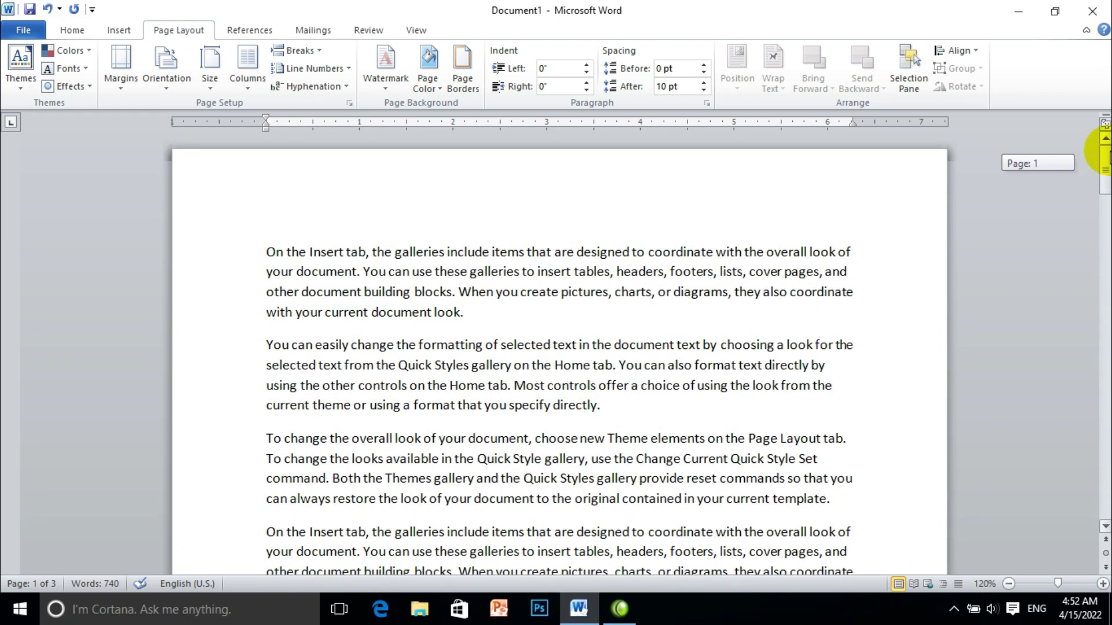
- Switch the channel-name text watermark from horizontal to the Diagonal layout in Custom Watermark
click(381, 85)
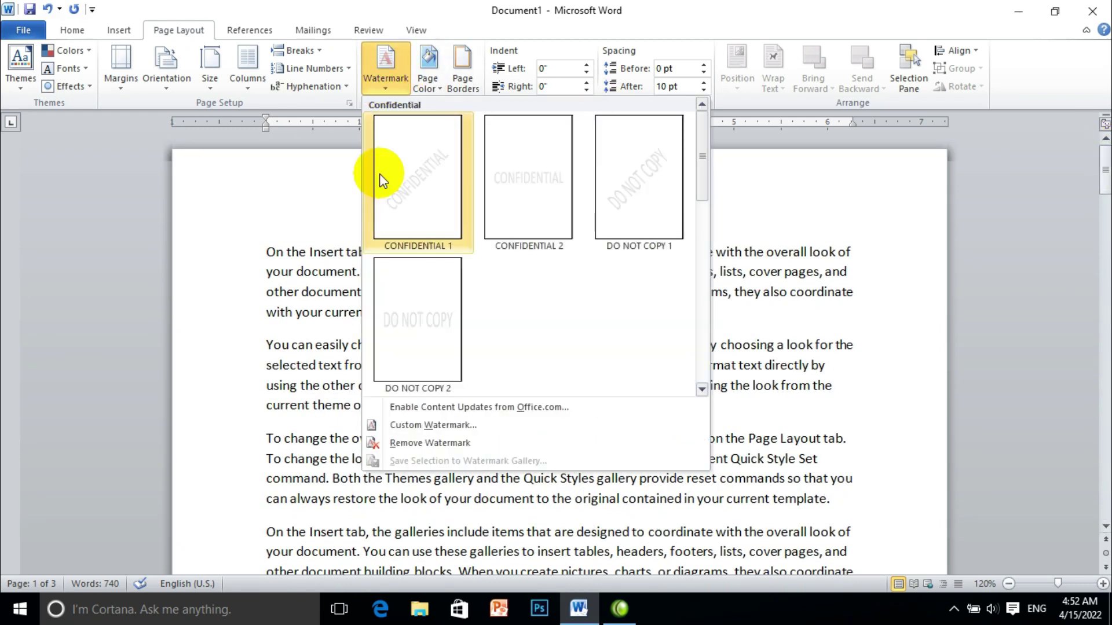
click(411, 424)
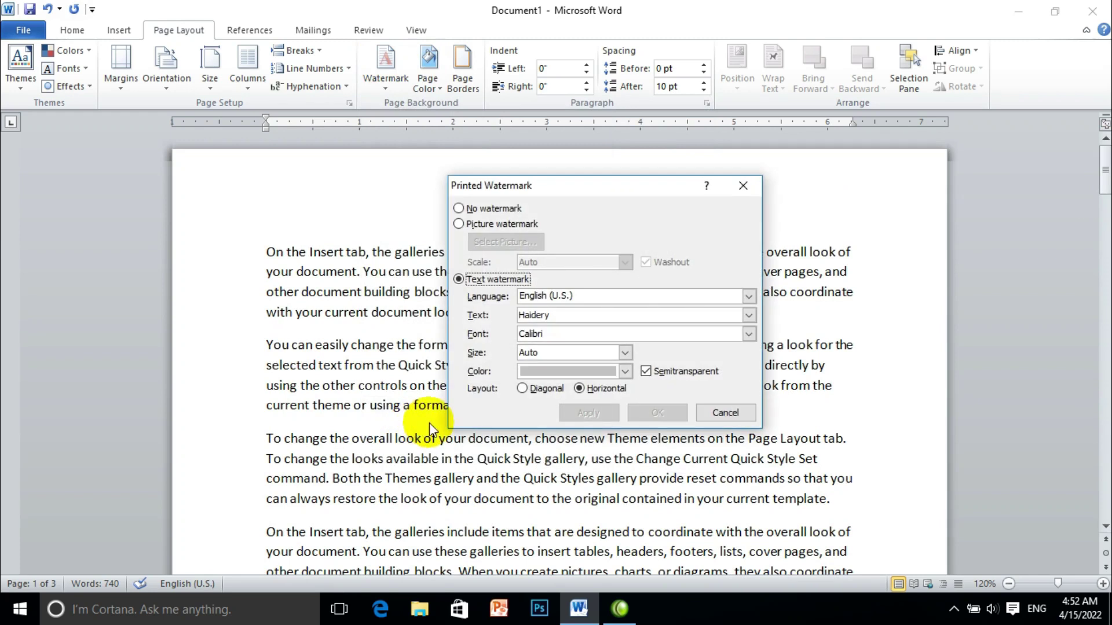
click(523, 388)
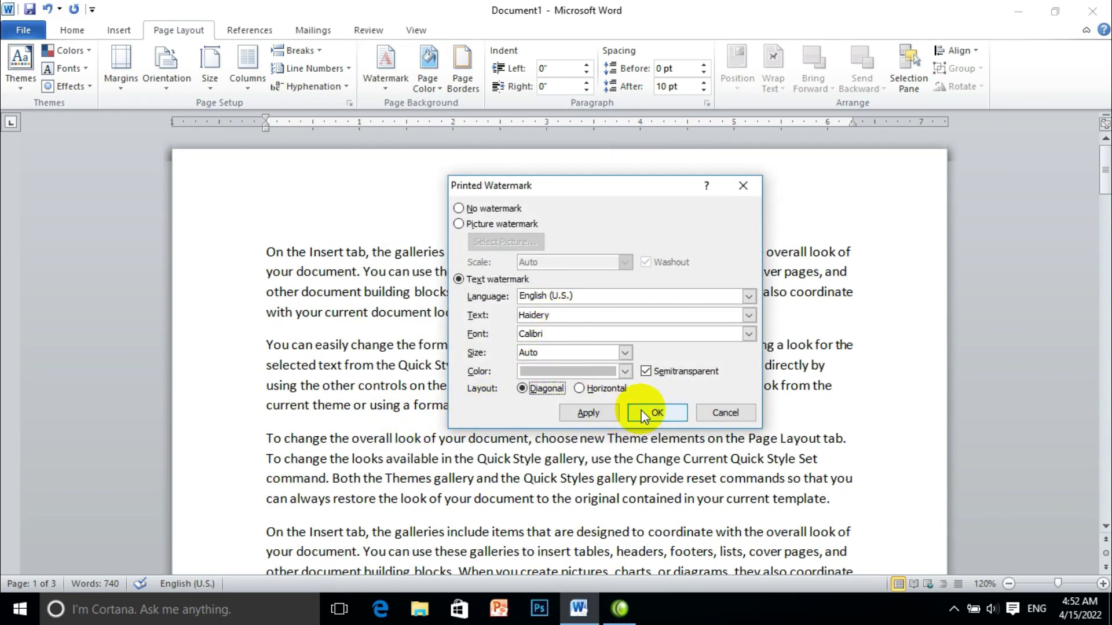
click(643, 414)
mouse_move(1104, 173)
mouse_down()
mouse_move(1098, 229)
mouse_move(1096, 200)
mouse_up()
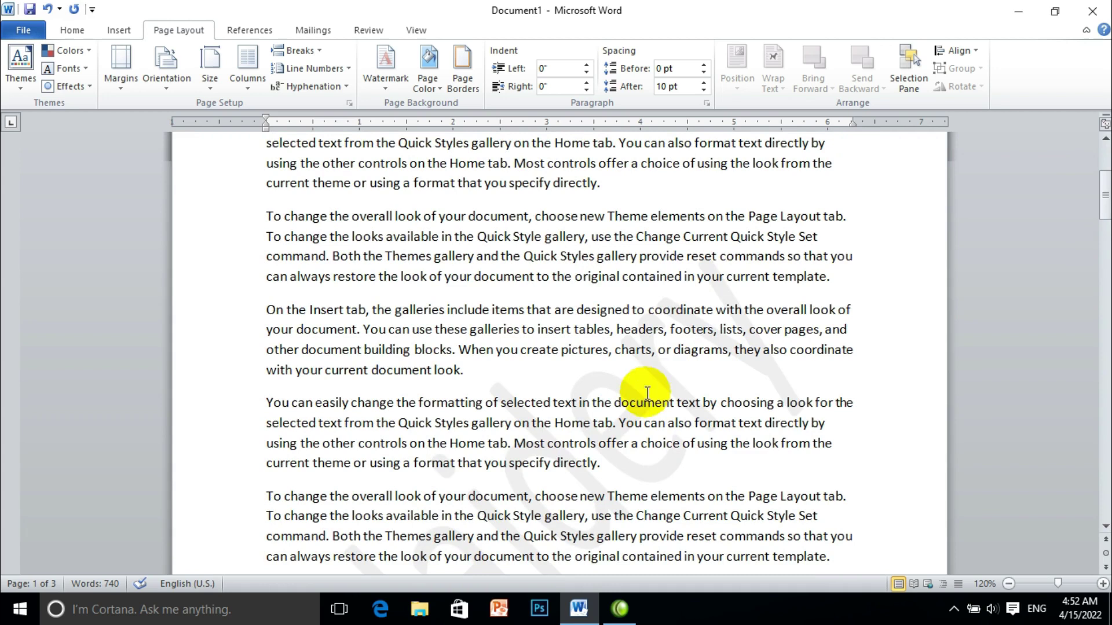
- Remove the diagonal channel-name watermark, then bring back the Printed Watermark dialog via Custom Watermark
click(388, 77)
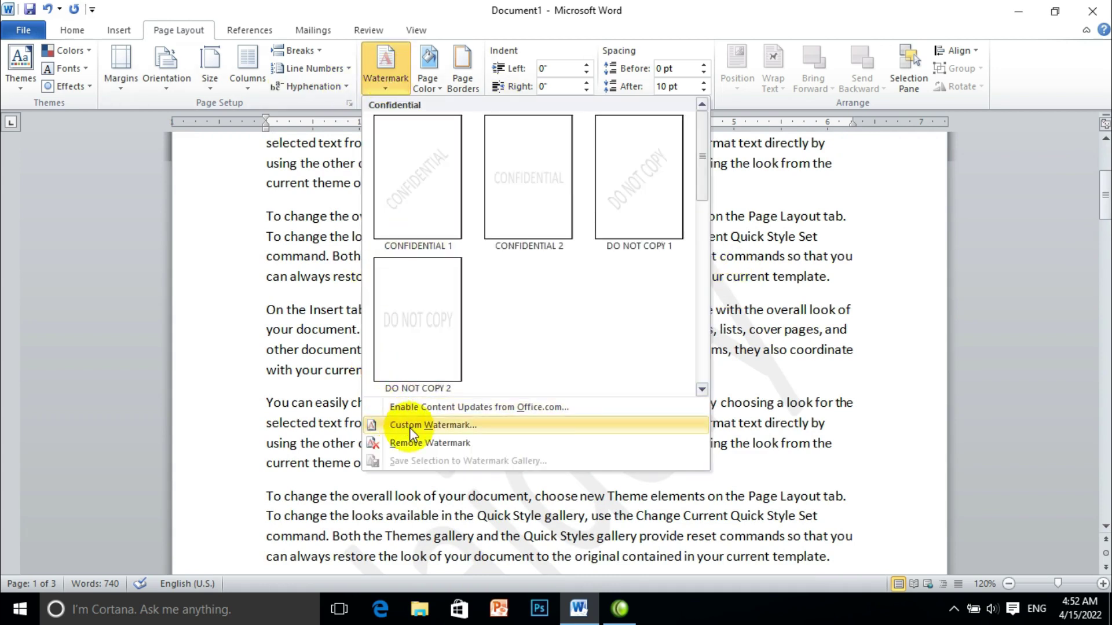
click(412, 445)
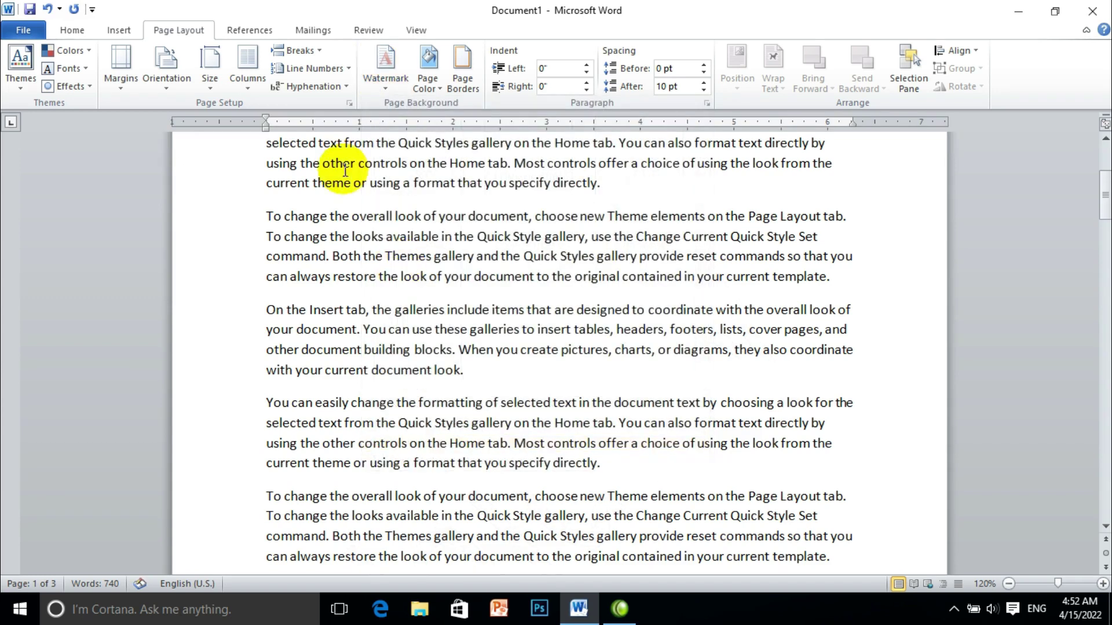
click(377, 84)
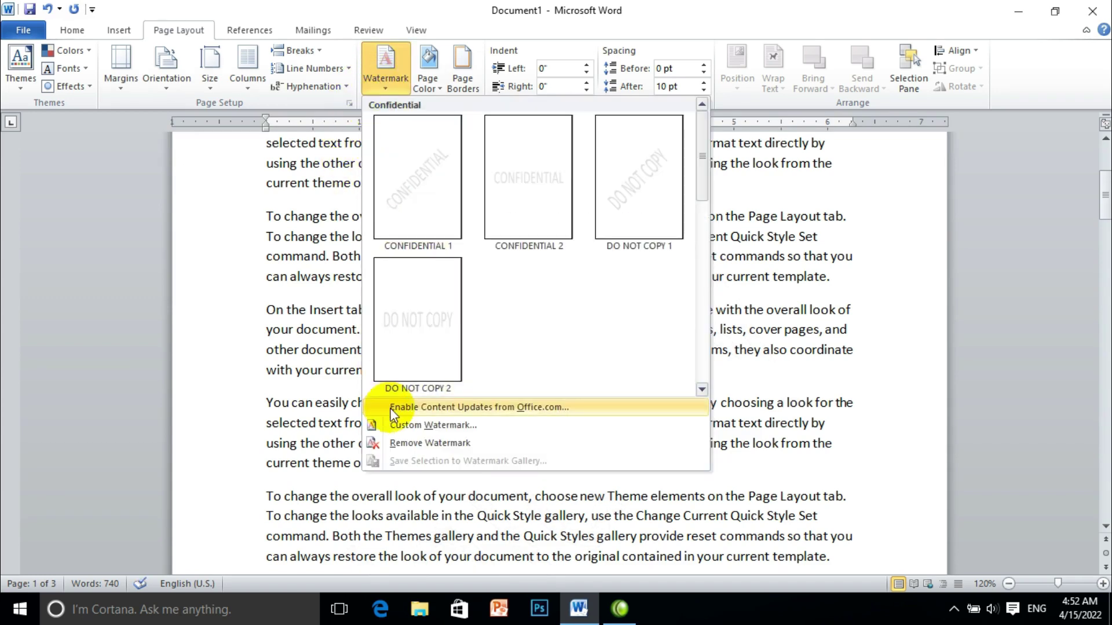
click(408, 426)
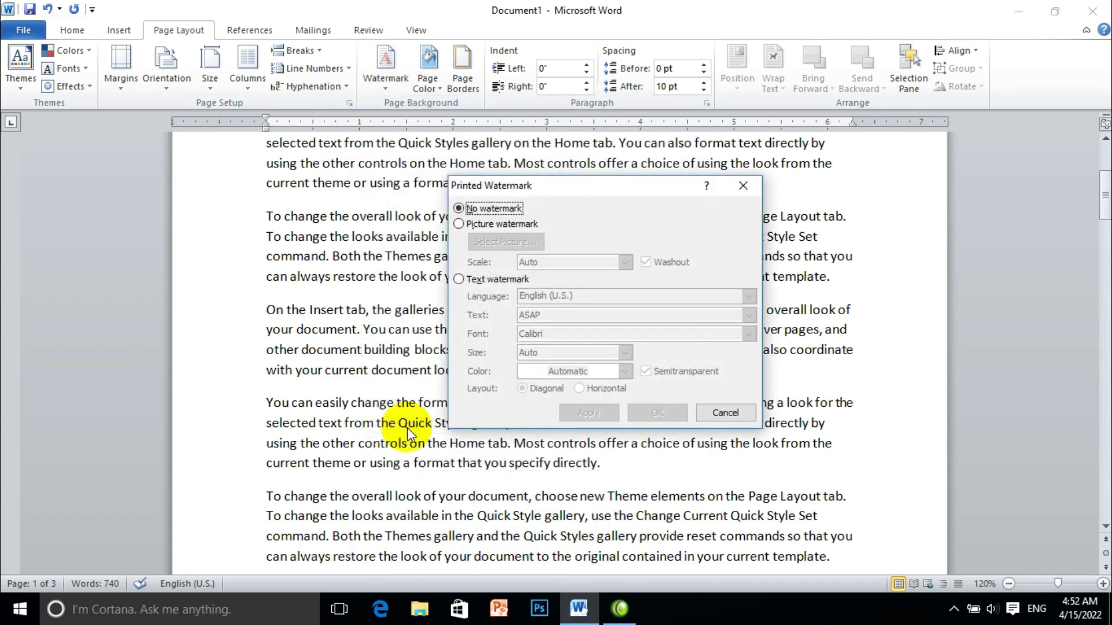
- Make it a Text watermark with Urdu as the language
click(478, 282)
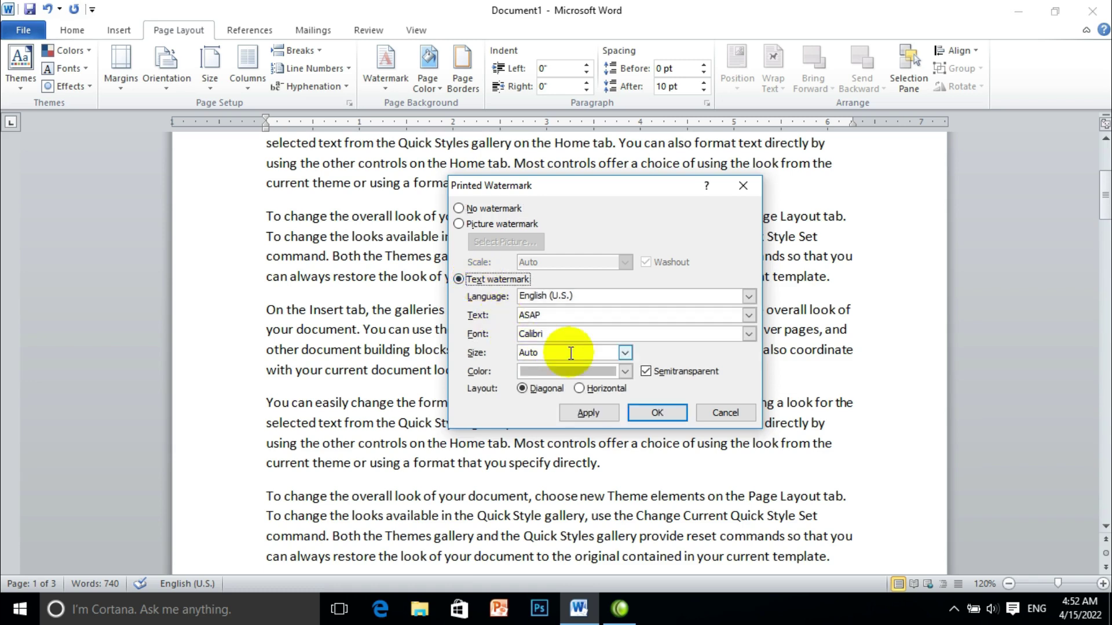
click(752, 296)
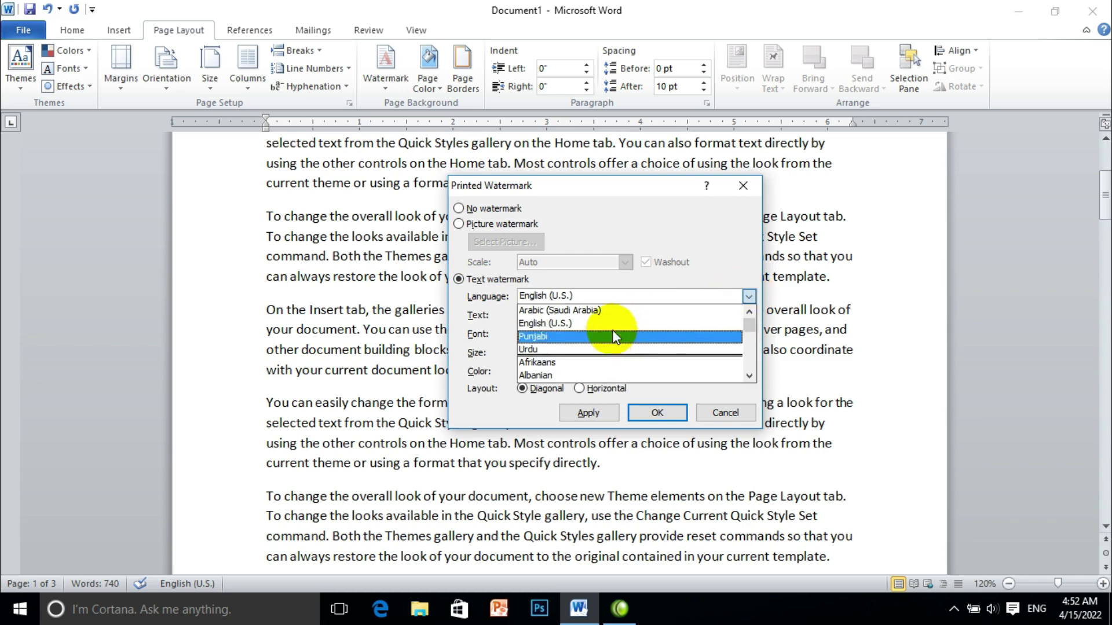
click(592, 350)
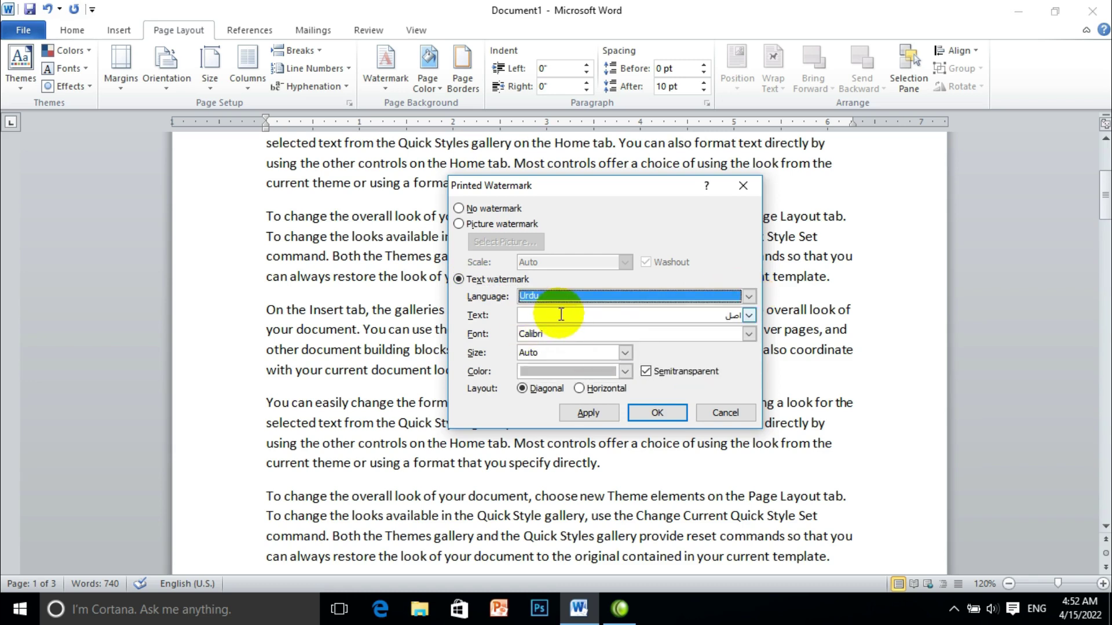
- Set the watermark font to Jameel Noori Nastaleeq from the Font list
click(749, 335)
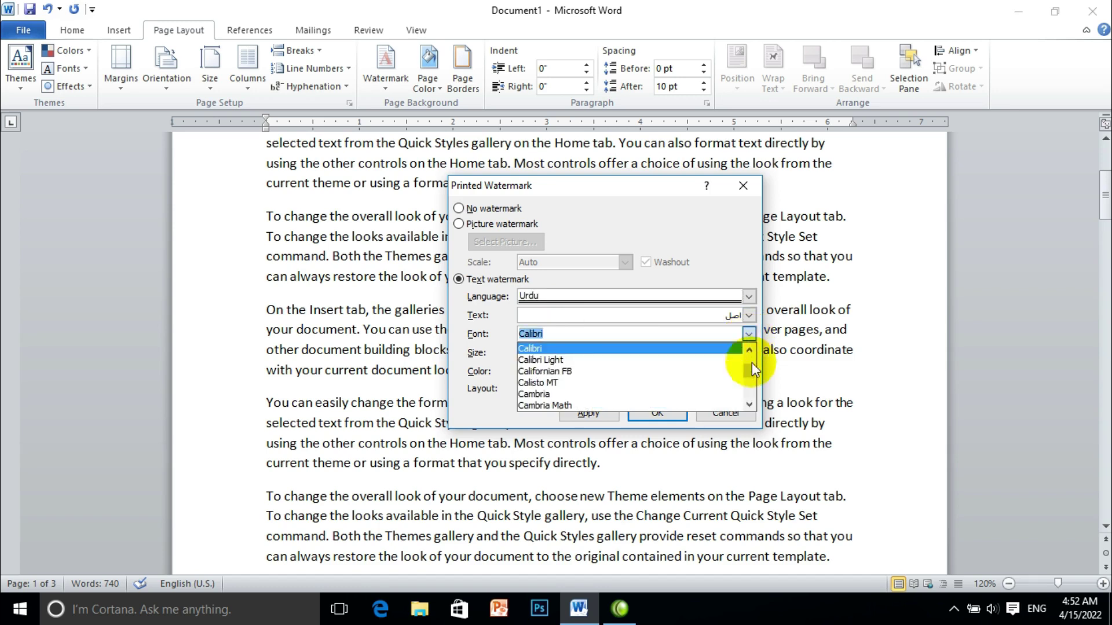
click(749, 404)
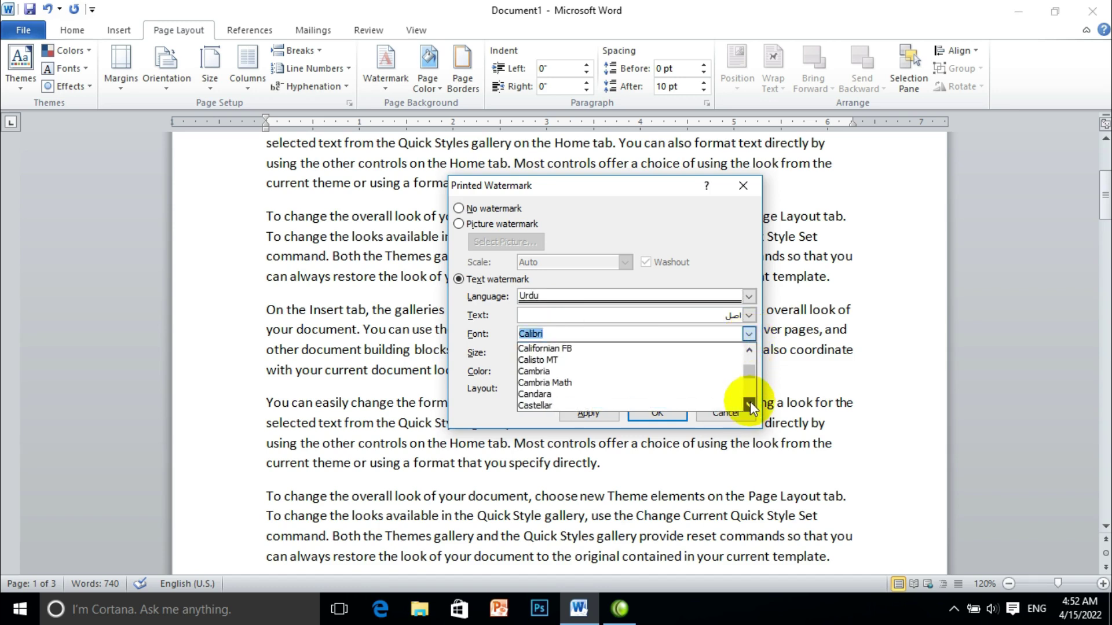
click(749, 404)
click(750, 403)
click(749, 404)
click(749, 404)
click(750, 404)
click(750, 404)
click(749, 404)
click(750, 403)
click(750, 403)
click(749, 403)
click(750, 404)
click(749, 404)
click(749, 404)
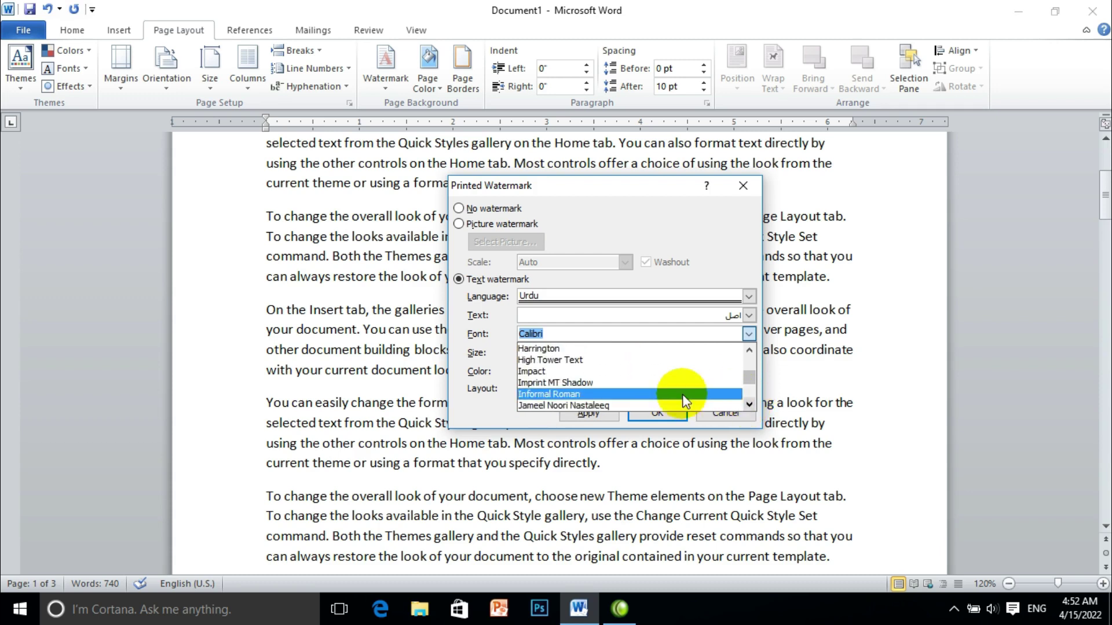
click(592, 405)
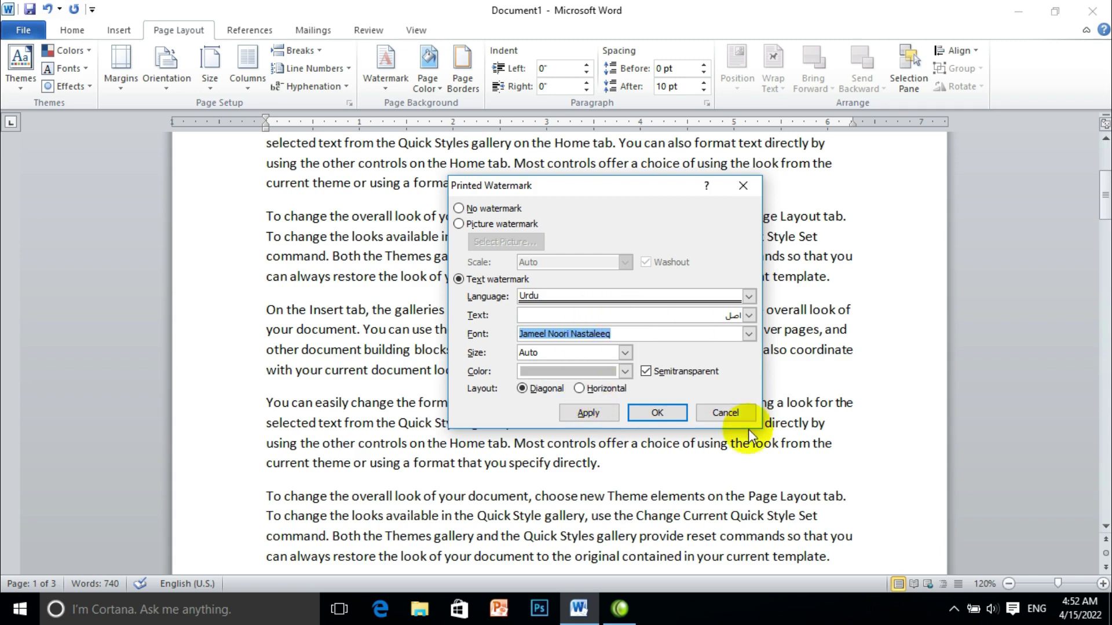
- Switch the keyboard to Urdu and replace the watermark text with the Urdu channel name
click(1037, 609)
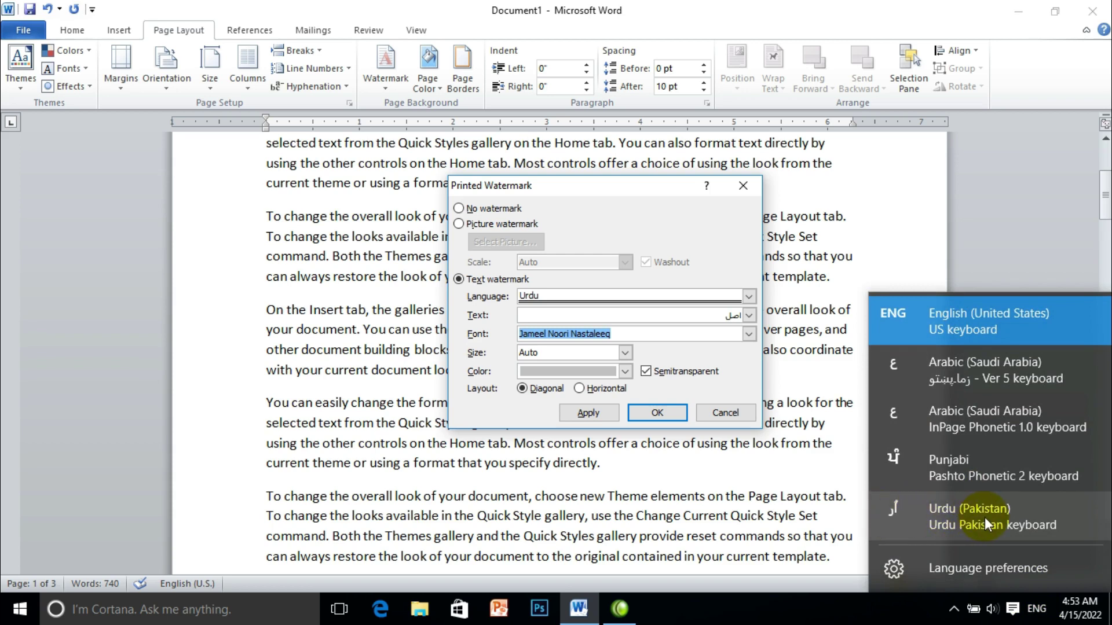
click(987, 519)
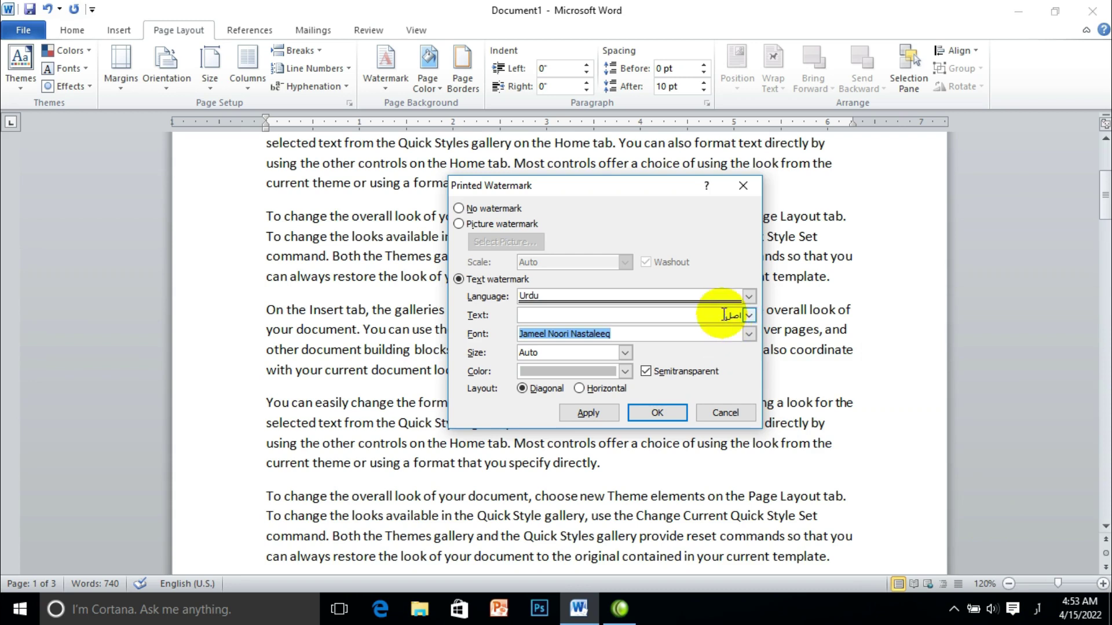
drag(724, 314, 746, 314)
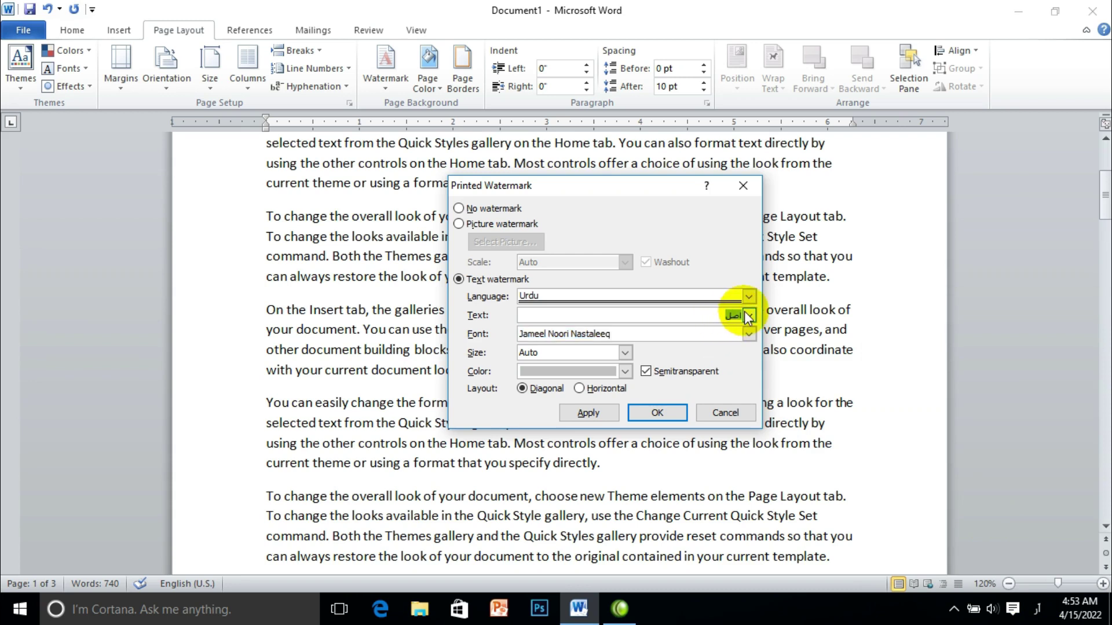
text(یدری)
- Color the watermark dark blue and apply it to the document
click(622, 370)
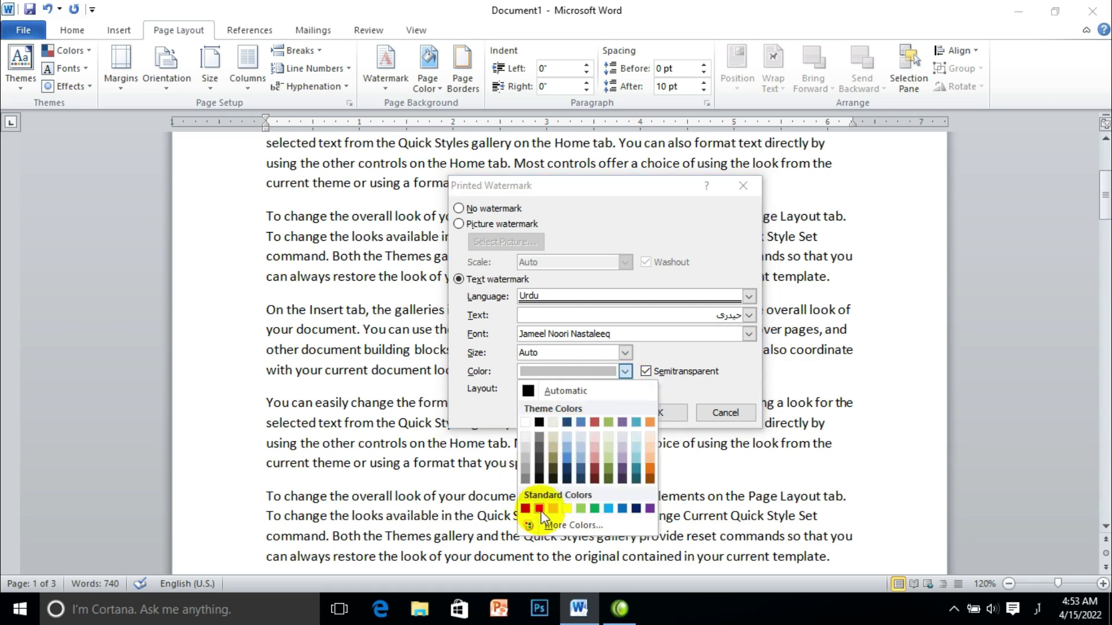
click(636, 508)
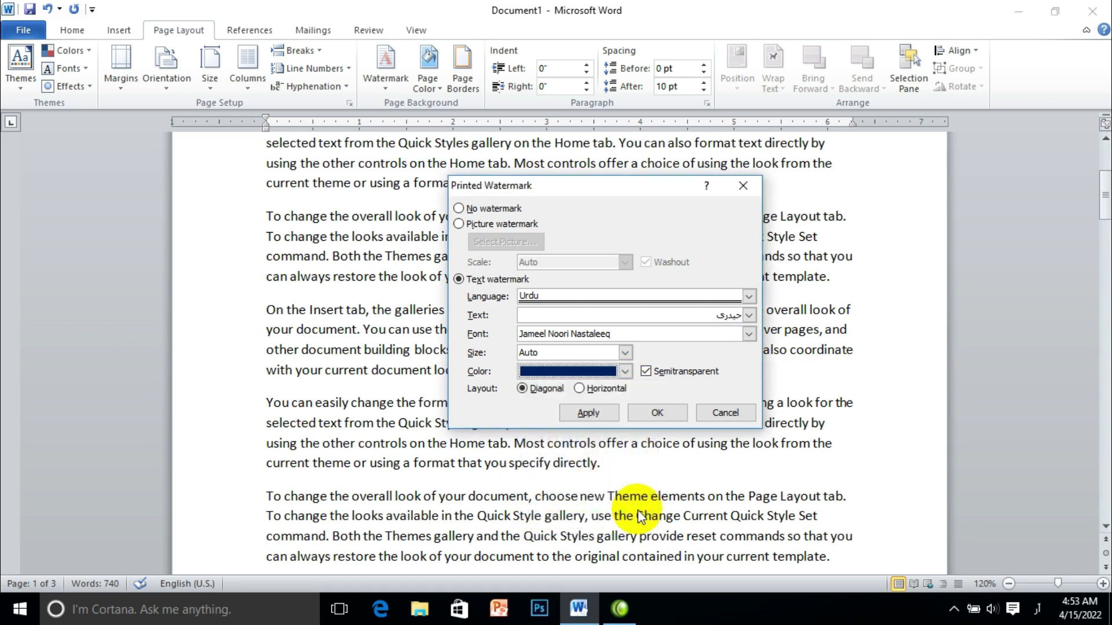
click(587, 413)
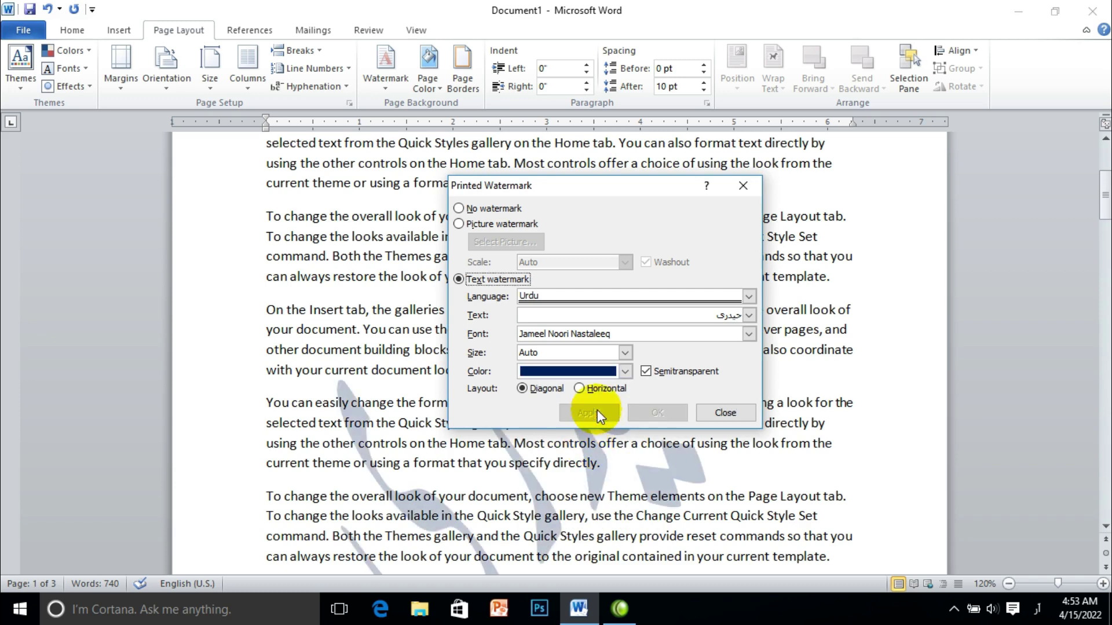
- Close the dialog, remove the dark blue Urdu watermark, and reopen Custom Watermark settings
click(724, 413)
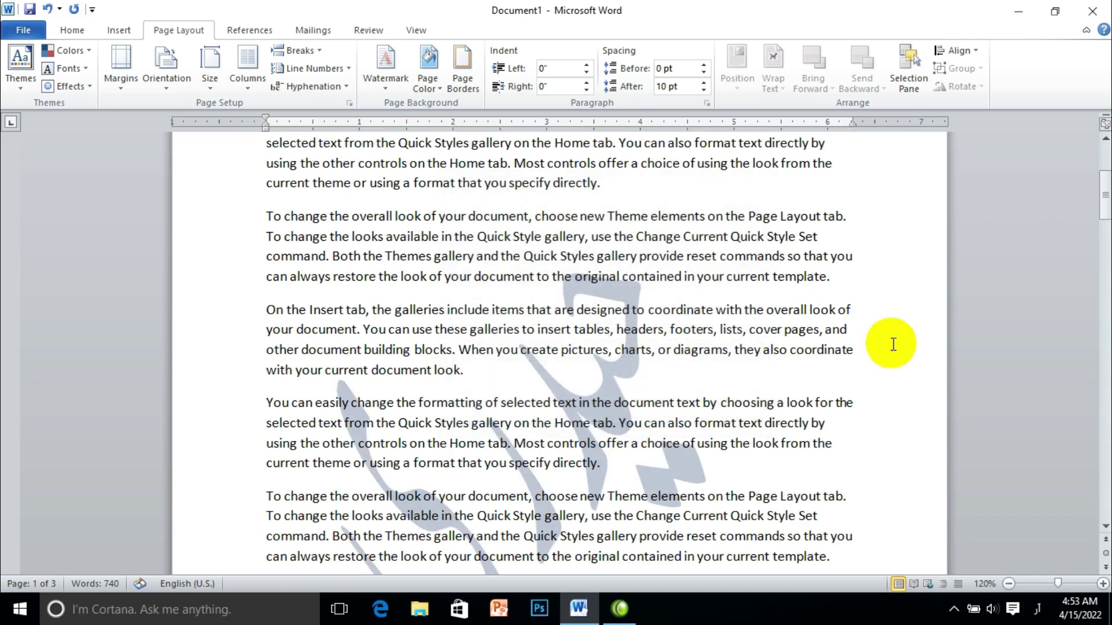
mouse_move(1106, 214)
mouse_down()
mouse_move(1083, 458)
mouse_move(1093, 478)
mouse_move(1085, 224)
mouse_move(1102, 184)
mouse_up()
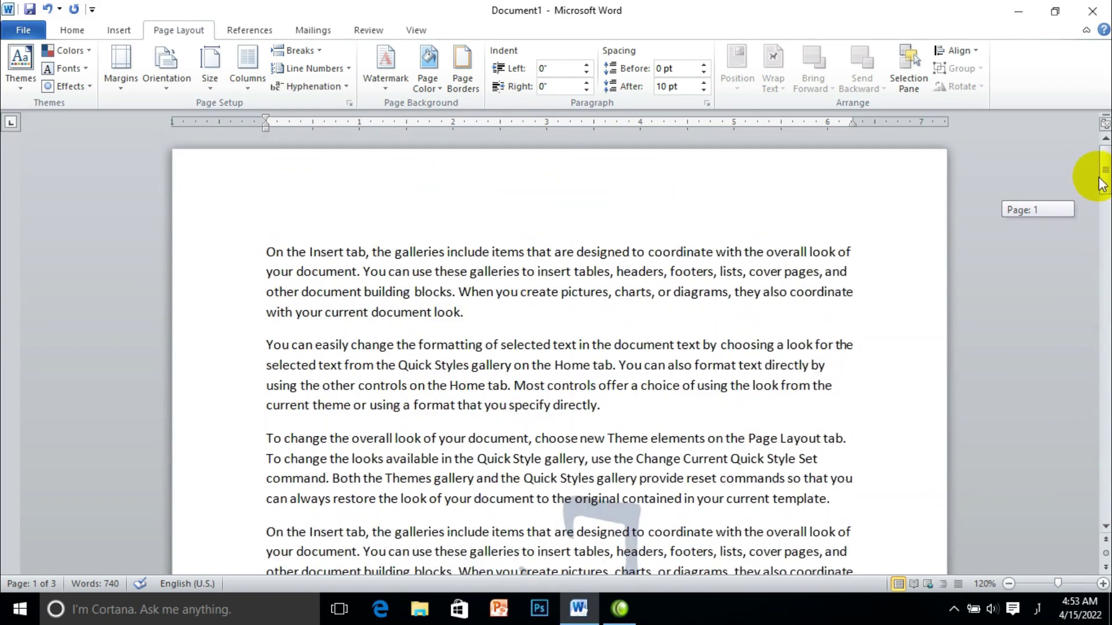
click(380, 86)
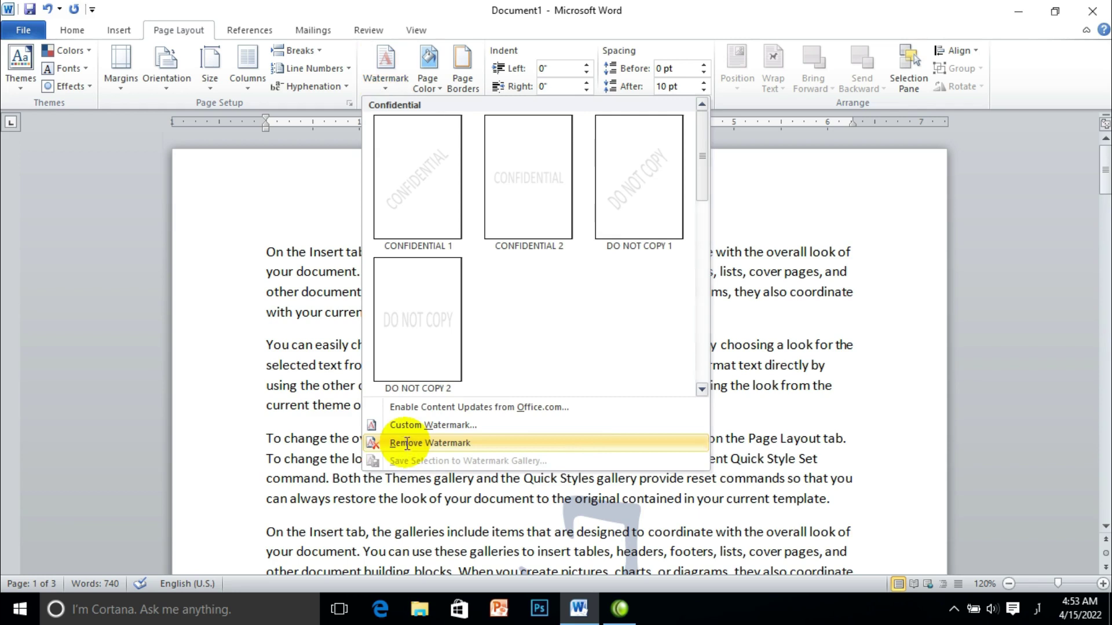
click(407, 443)
click(386, 88)
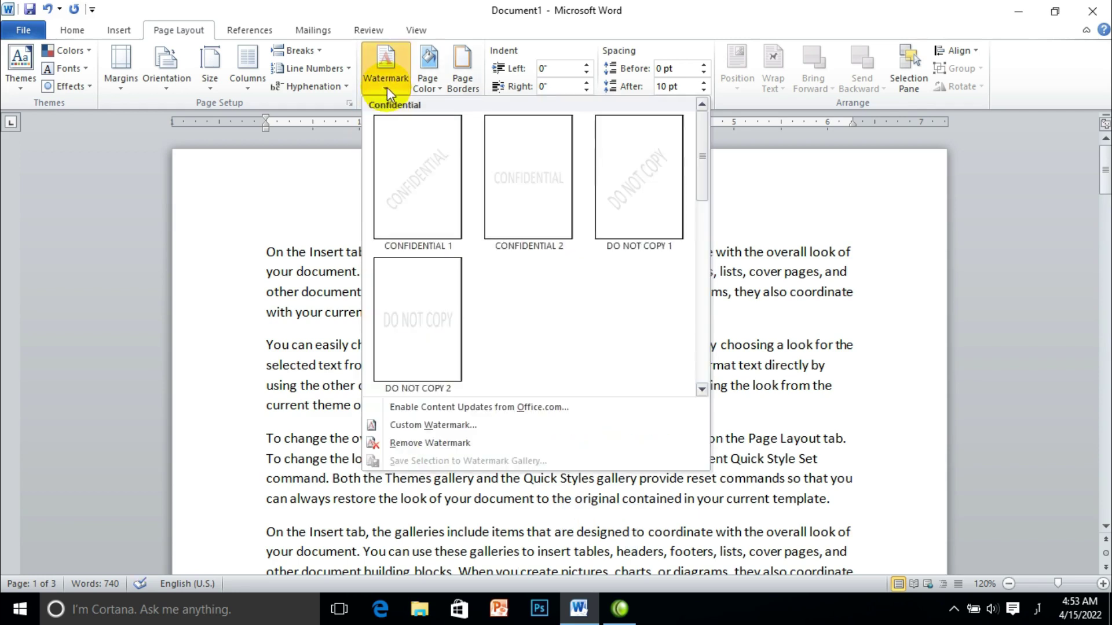
click(421, 423)
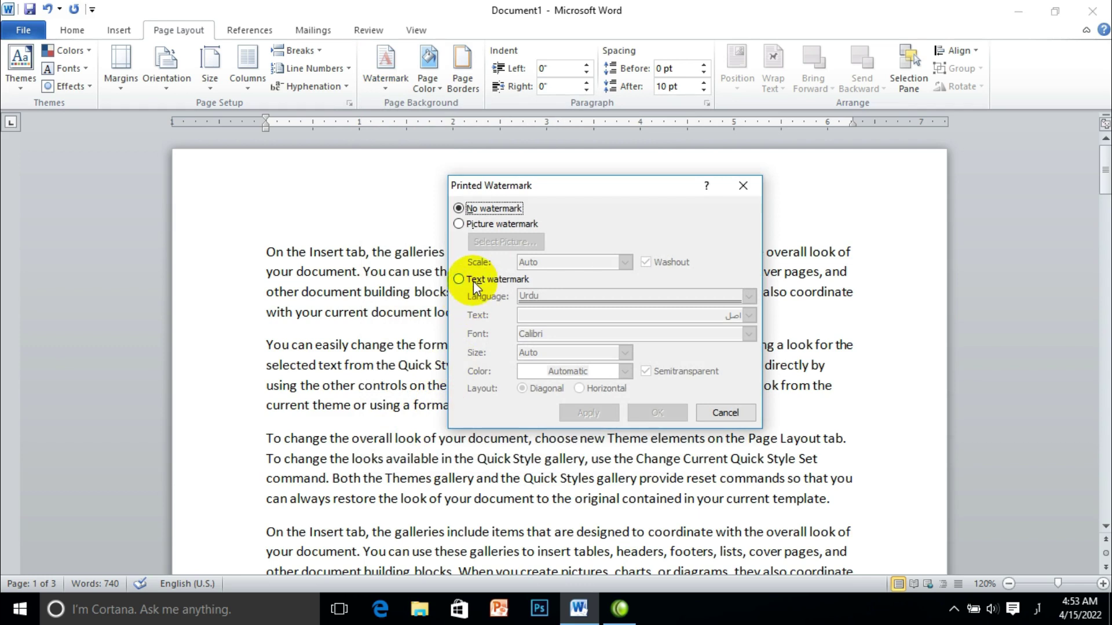
- Choose Text watermark with Urdu language, and switch the typing keyboard to Arabic
click(474, 281)
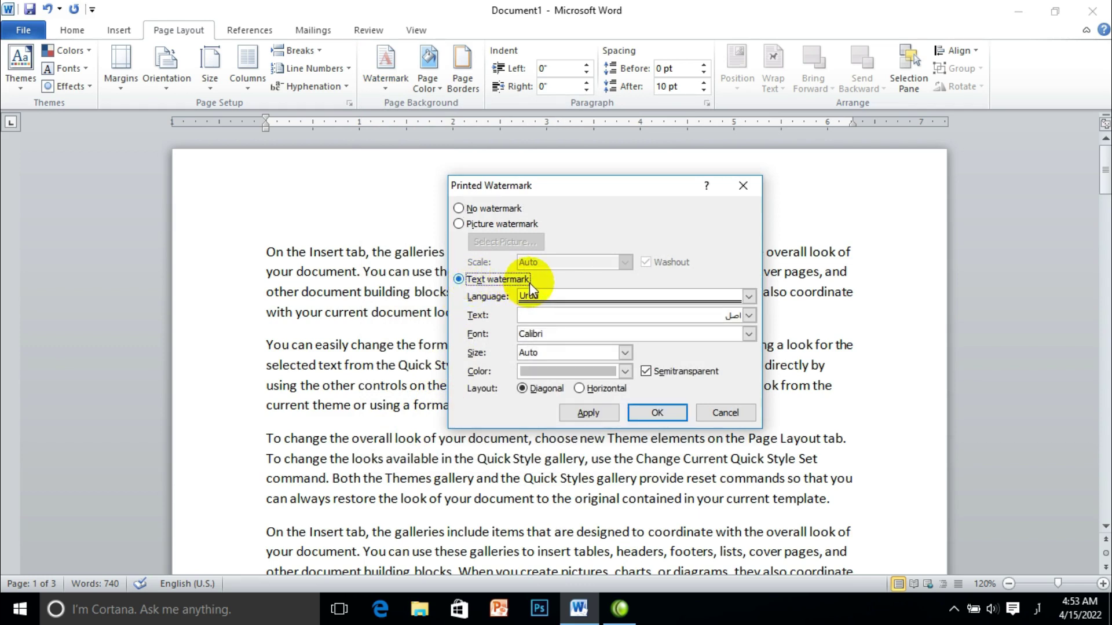
click(749, 297)
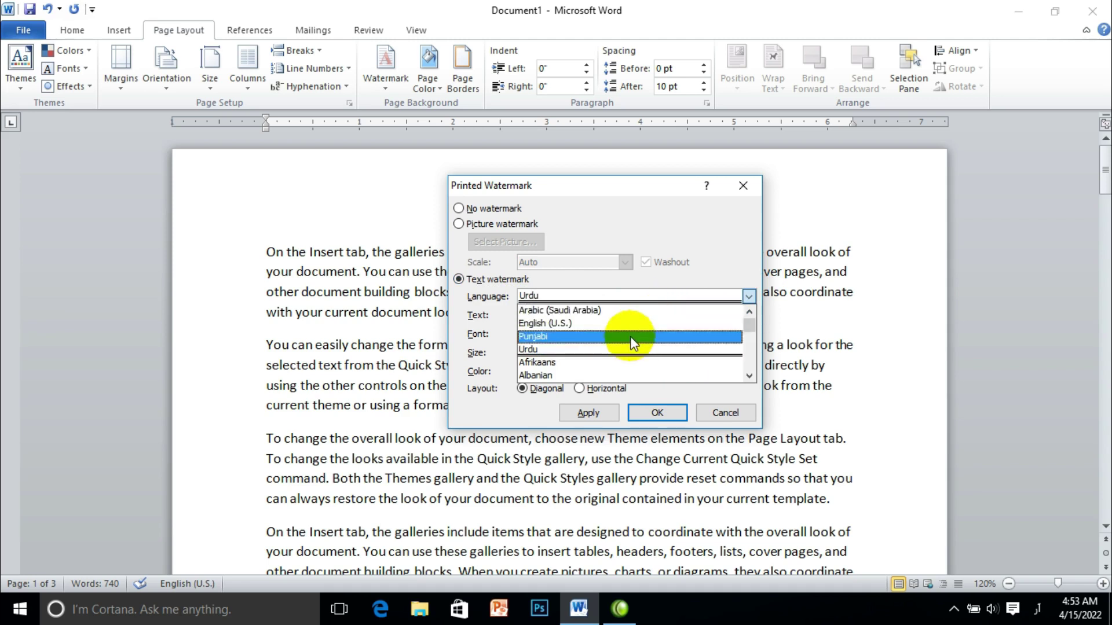
click(603, 349)
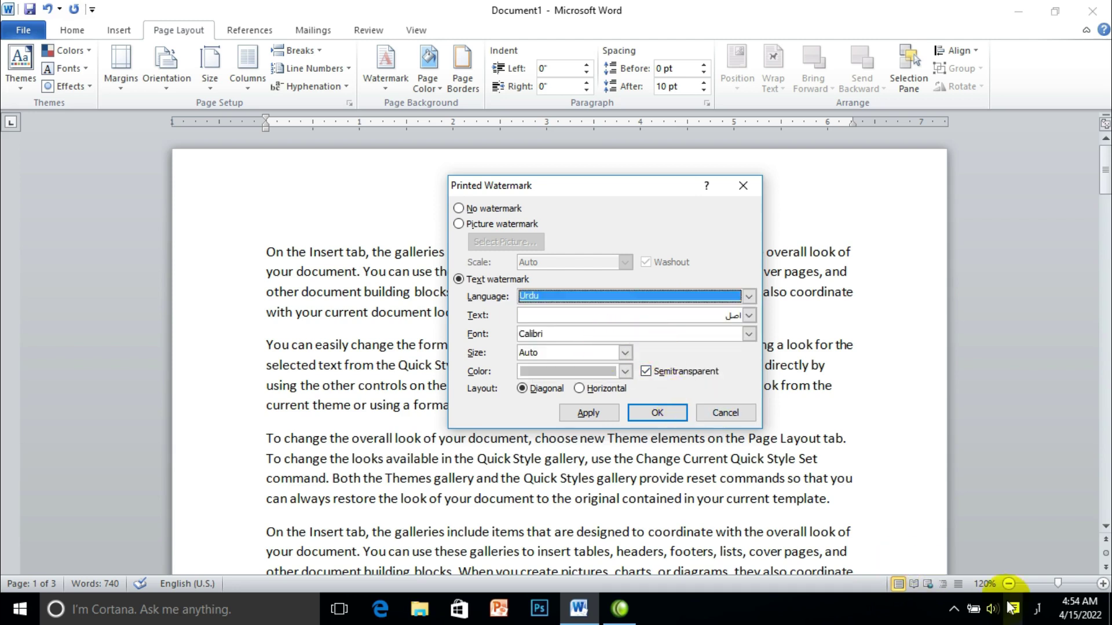
click(1038, 615)
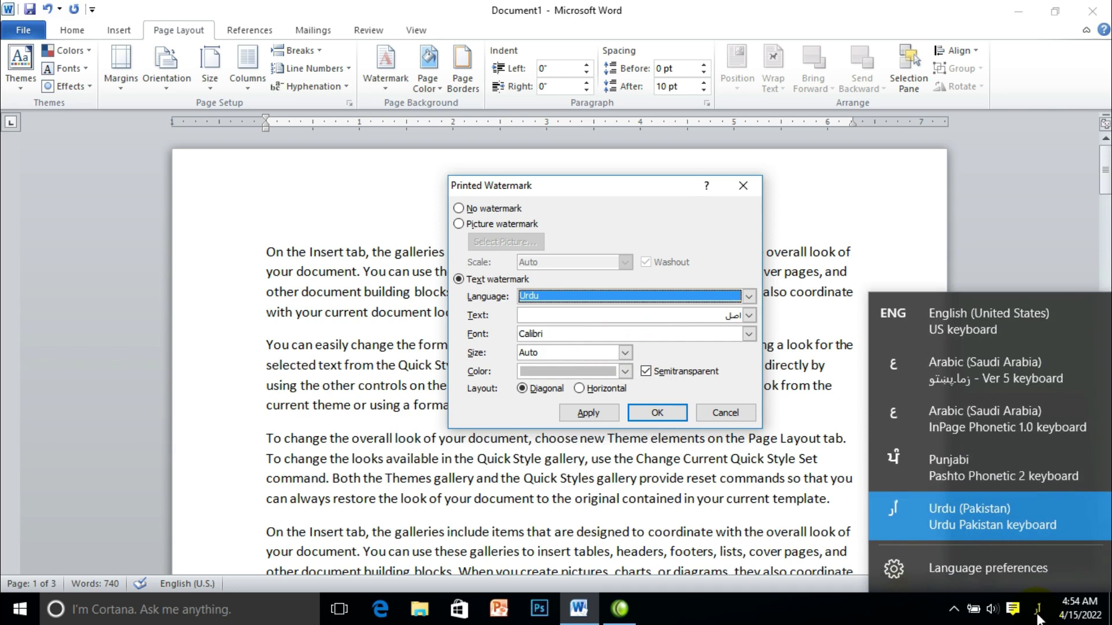
click(961, 382)
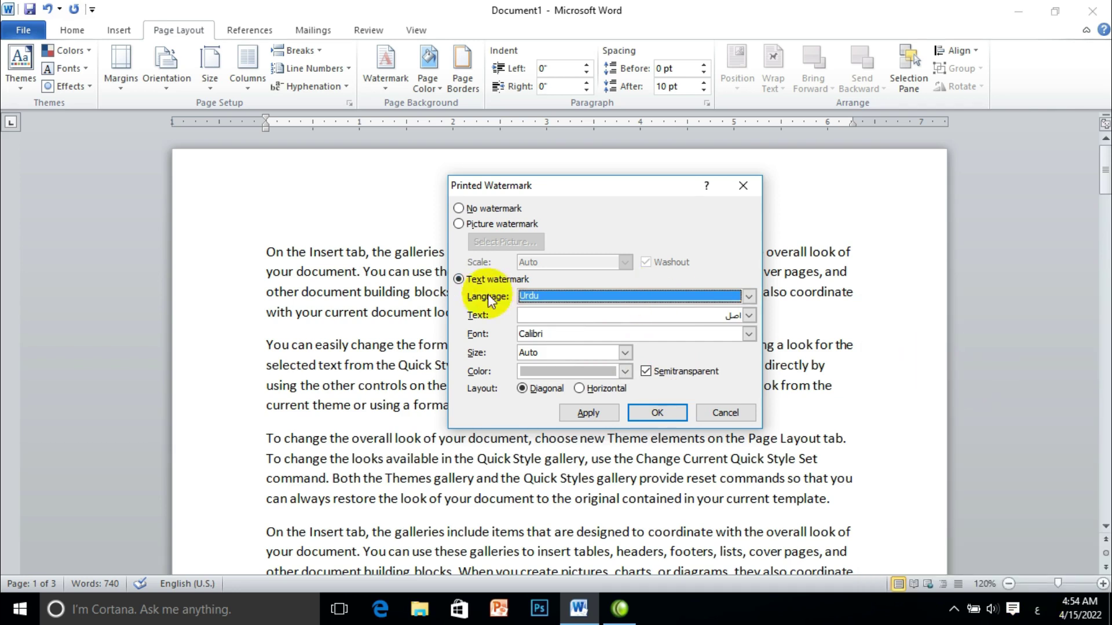
- Scroll through the Font list to browse available fonts for the watermark
click(749, 335)
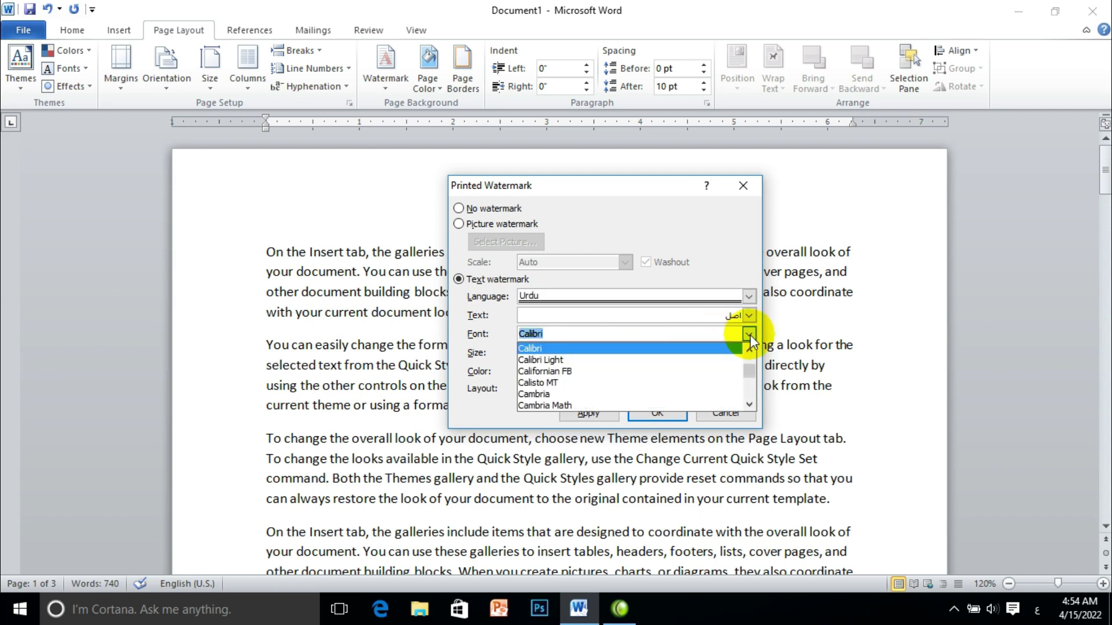
click(748, 405)
click(749, 404)
click(748, 404)
click(749, 404)
click(748, 404)
click(749, 405)
click(749, 404)
click(749, 404)
click(749, 404)
click(748, 404)
click(749, 405)
click(749, 405)
click(748, 404)
click(749, 404)
click(749, 404)
click(749, 404)
click(749, 404)
click(749, 404)
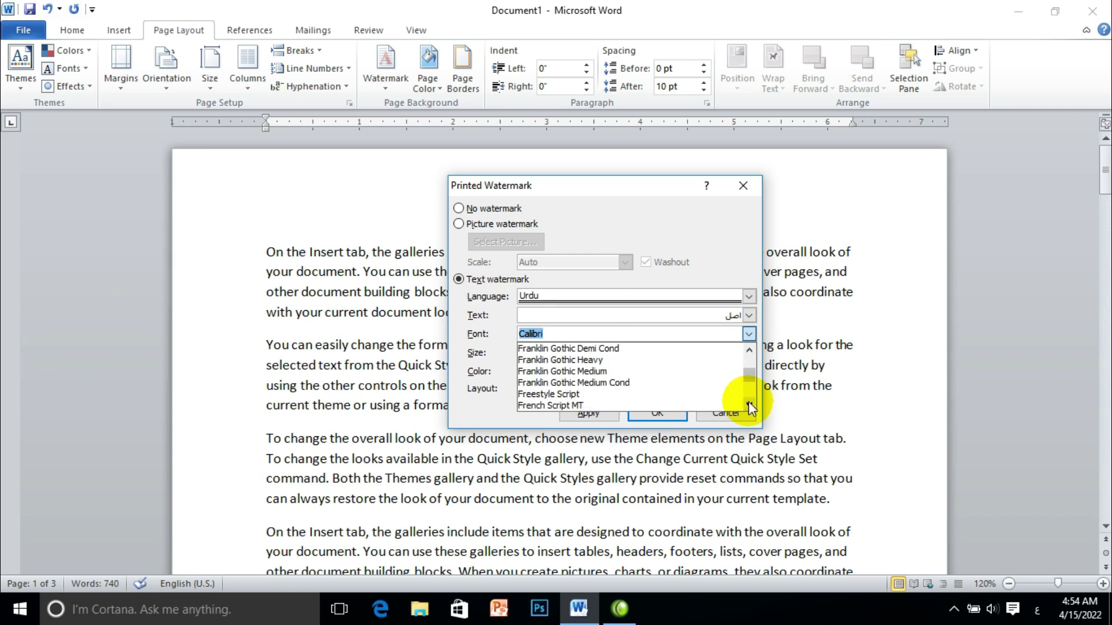
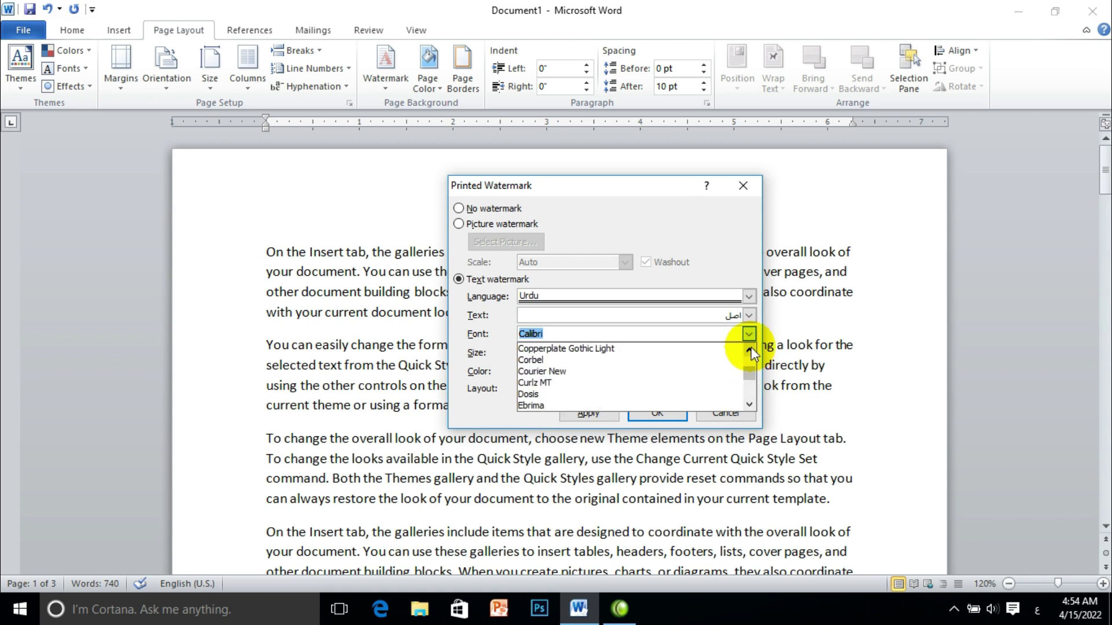
- Change the text watermark's language from Urdu to Pashto
click(750, 350)
click(751, 350)
click(750, 349)
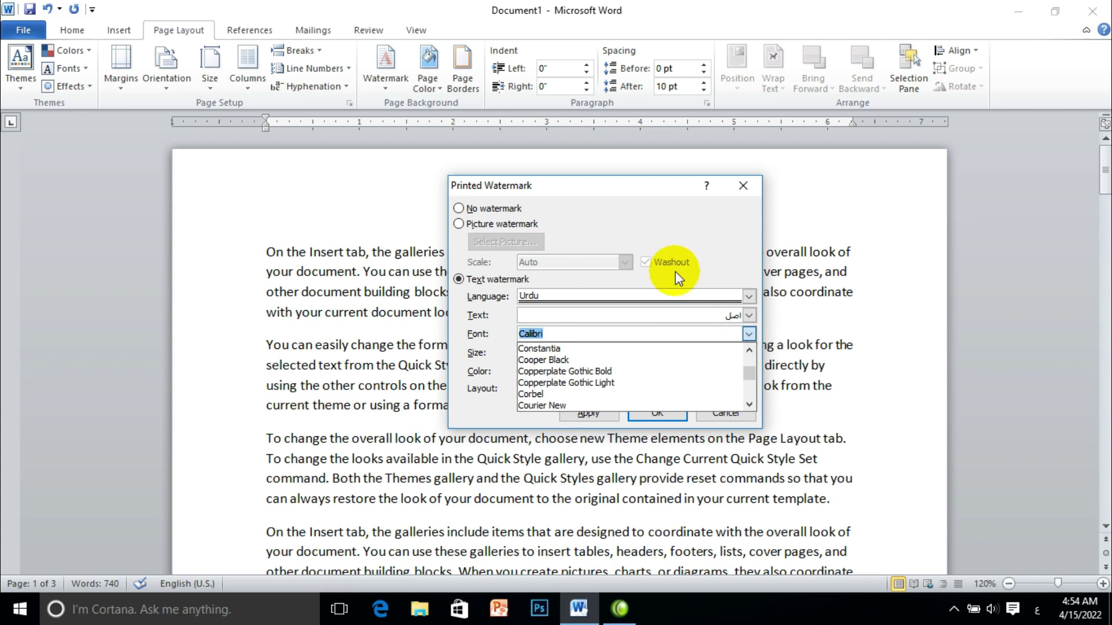
click(707, 272)
click(748, 297)
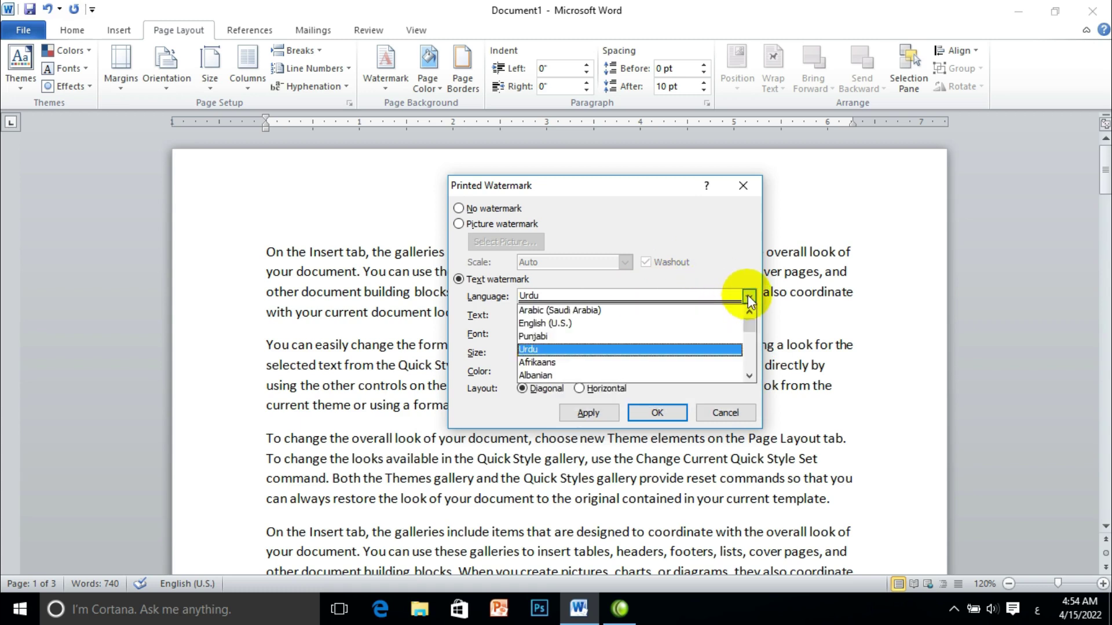
drag(749, 329, 738, 350)
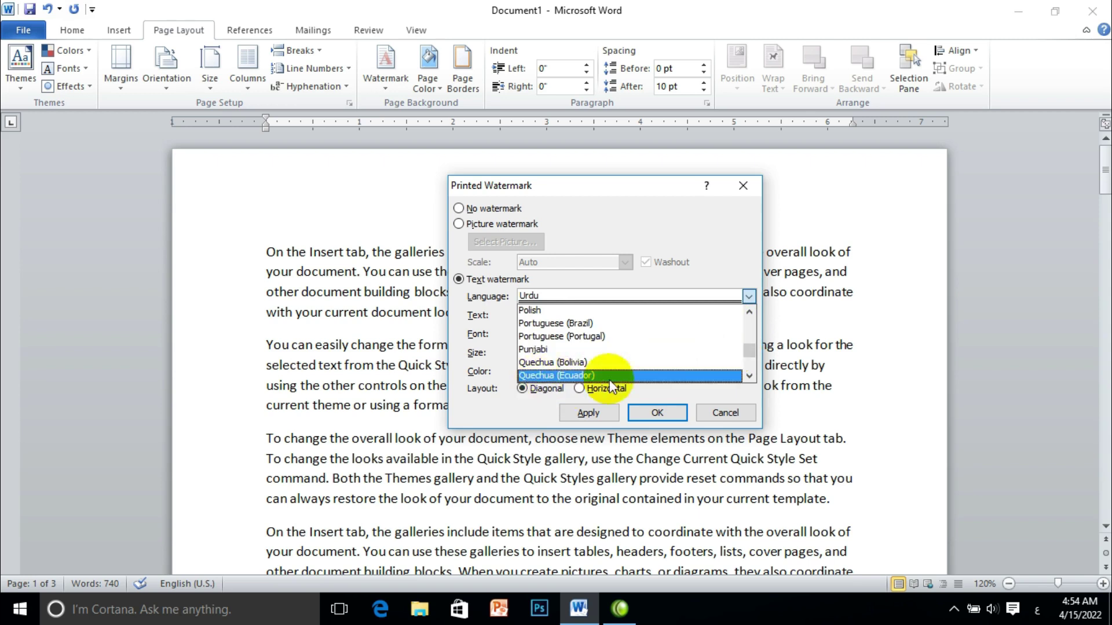
click(750, 314)
click(750, 313)
click(749, 313)
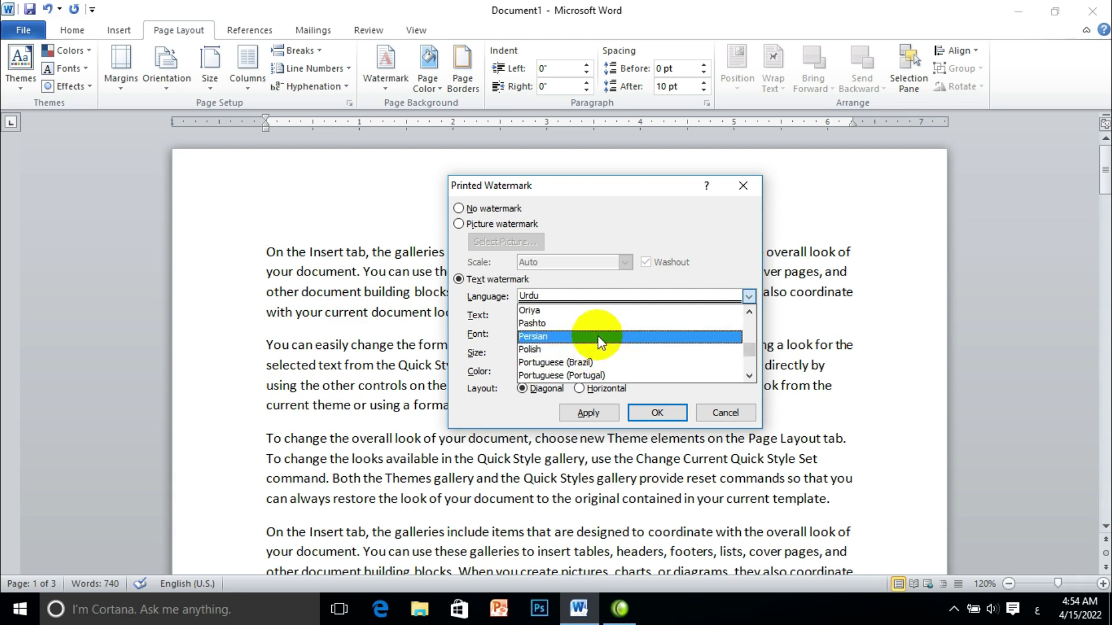
click(665, 323)
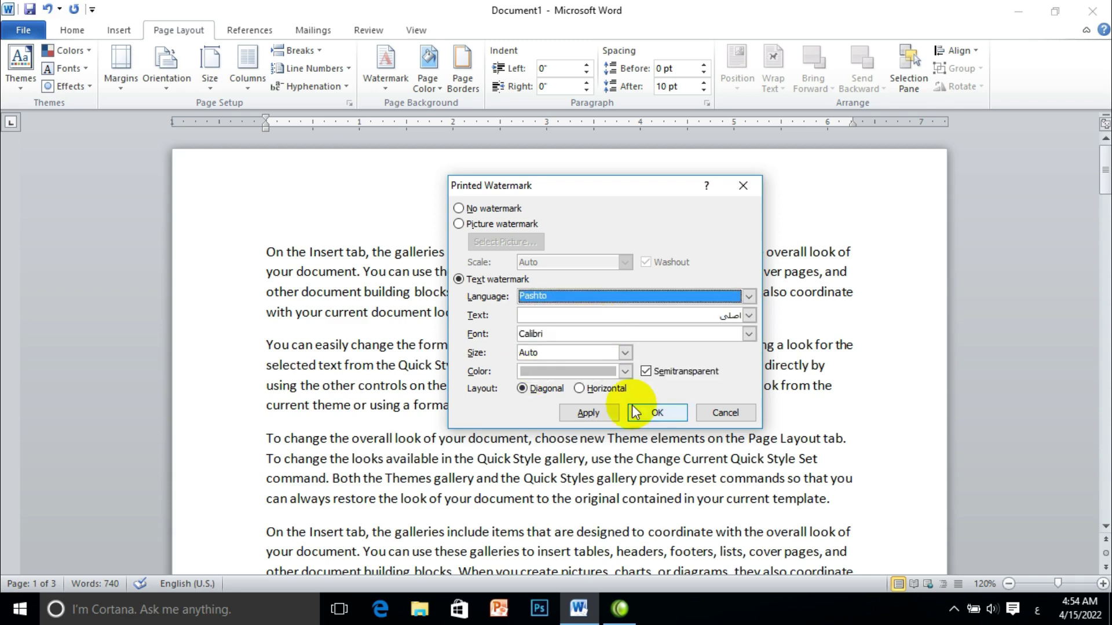
- Set the watermark font to Bahij Uthman Taha
click(750, 335)
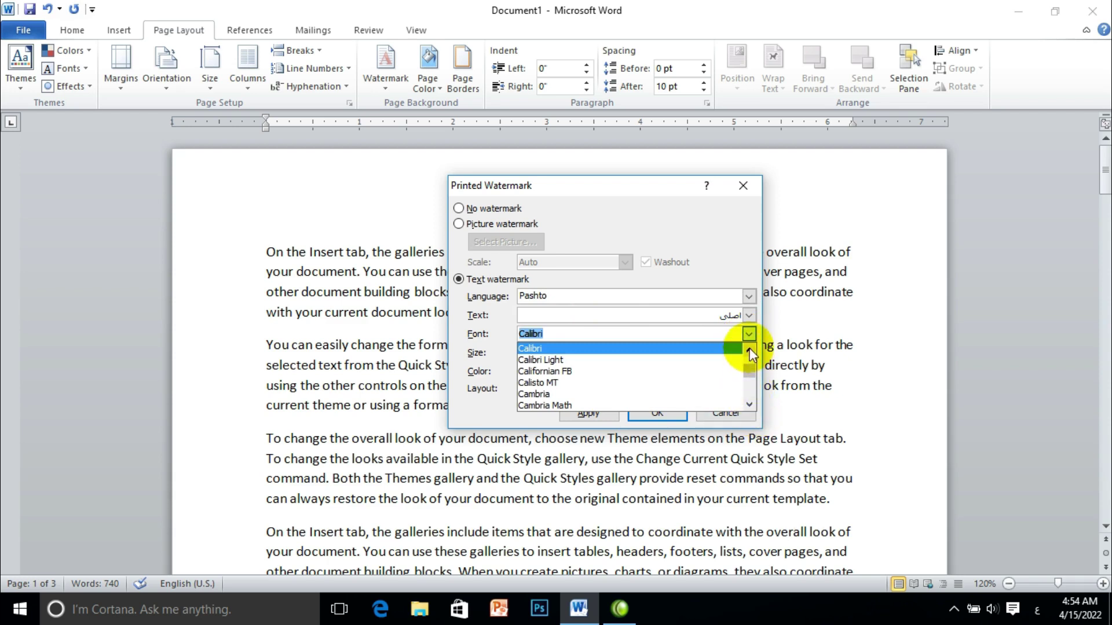
click(750, 351)
click(750, 349)
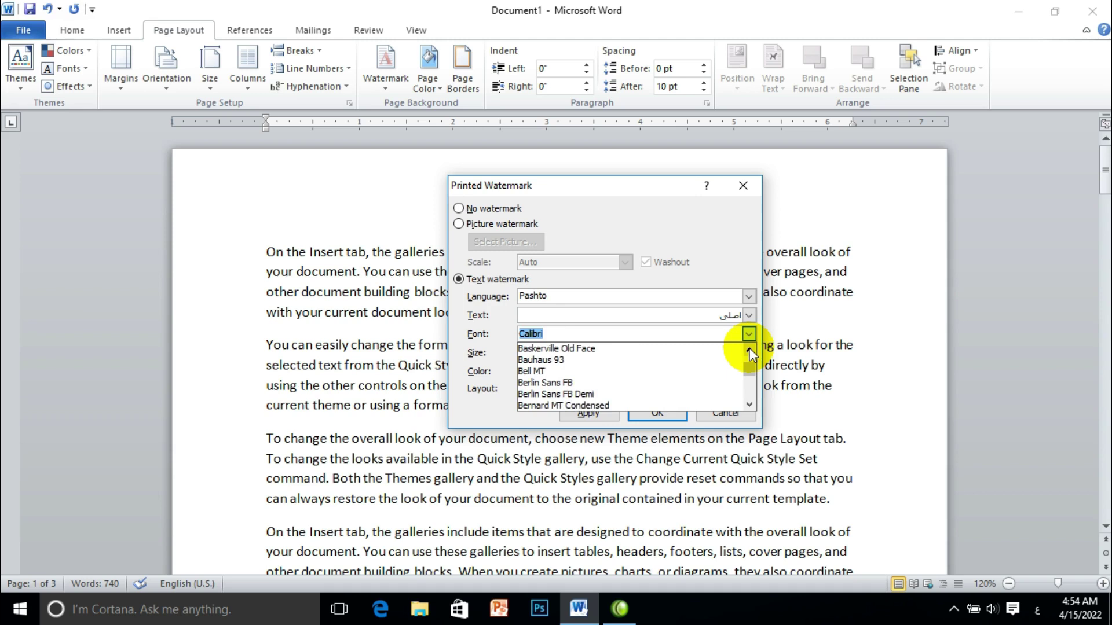
click(751, 351)
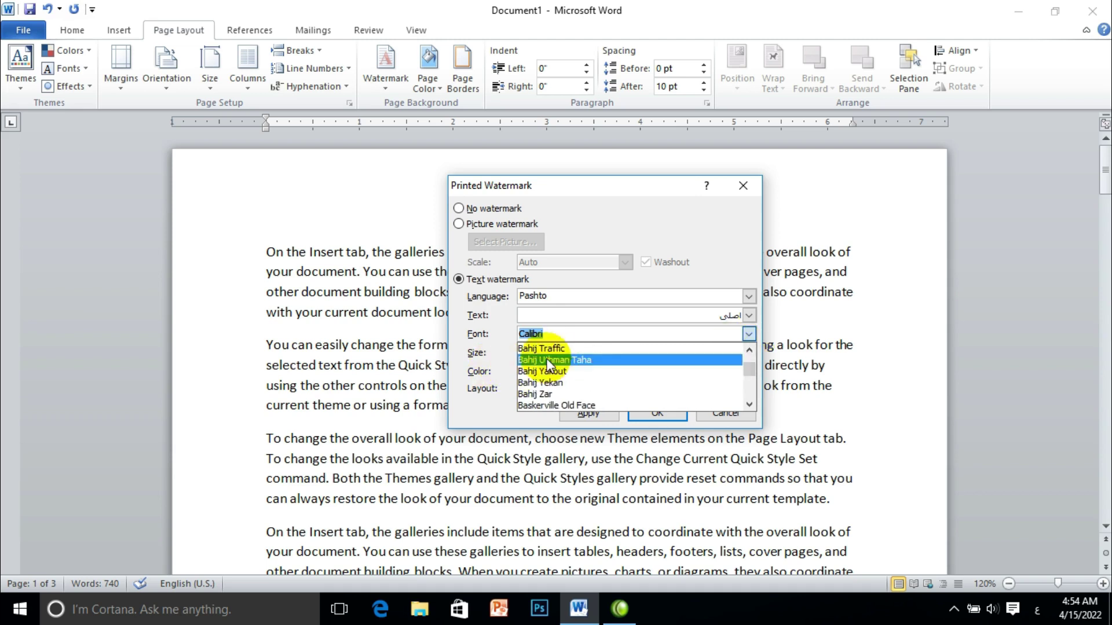
click(559, 362)
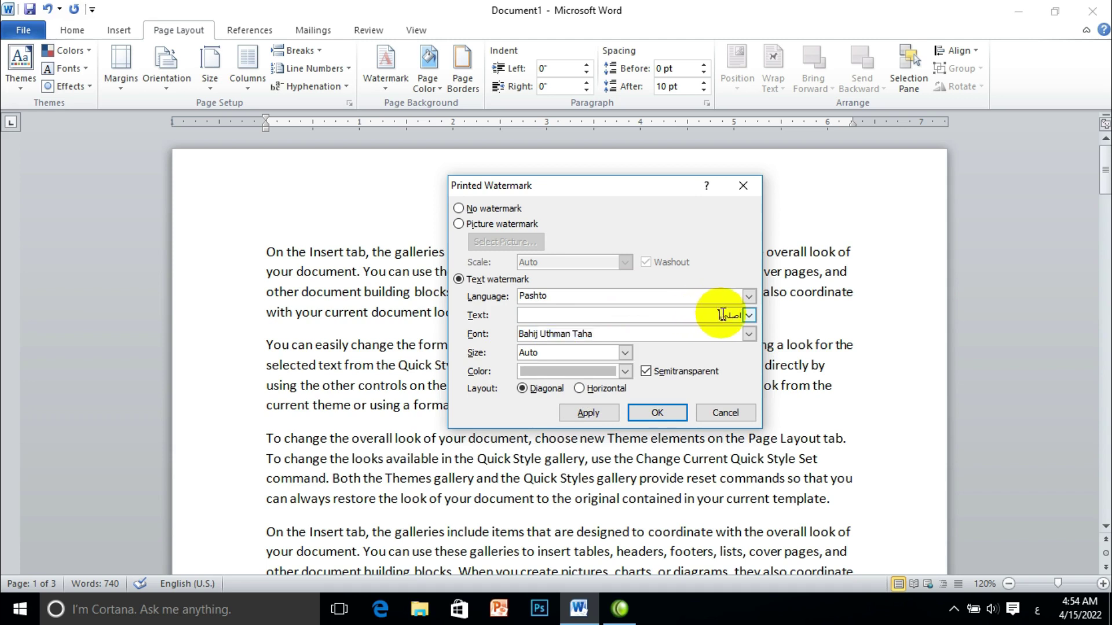
- Replace the watermark text with 'شاتون', colour it red, and apply it to the document
drag(721, 315, 748, 315)
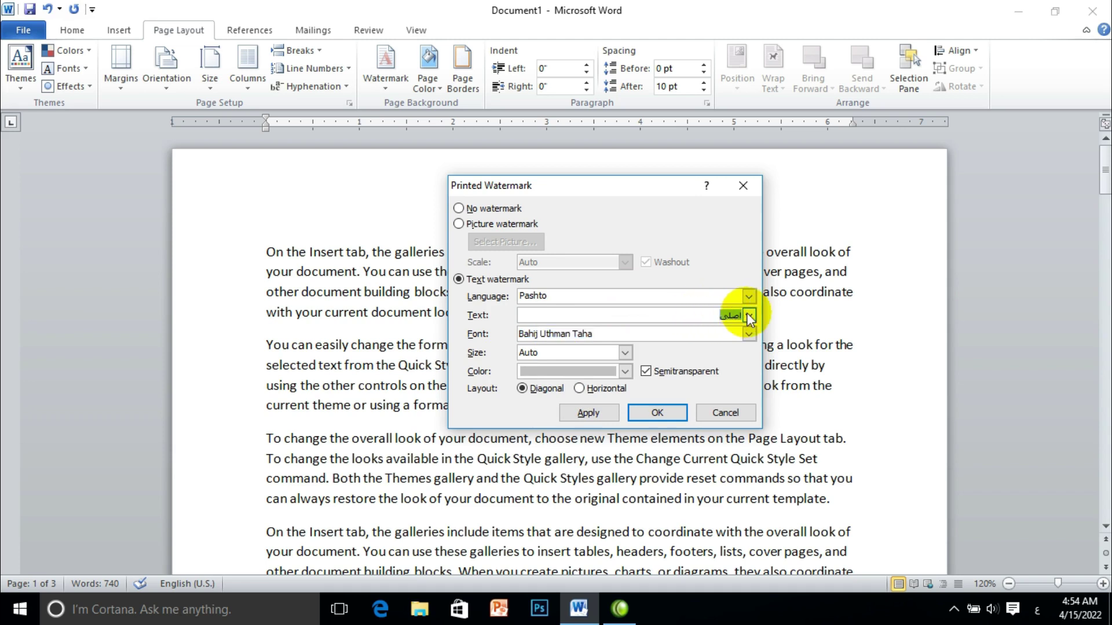
text(شا)
text(ت)
text(ون)
click(623, 370)
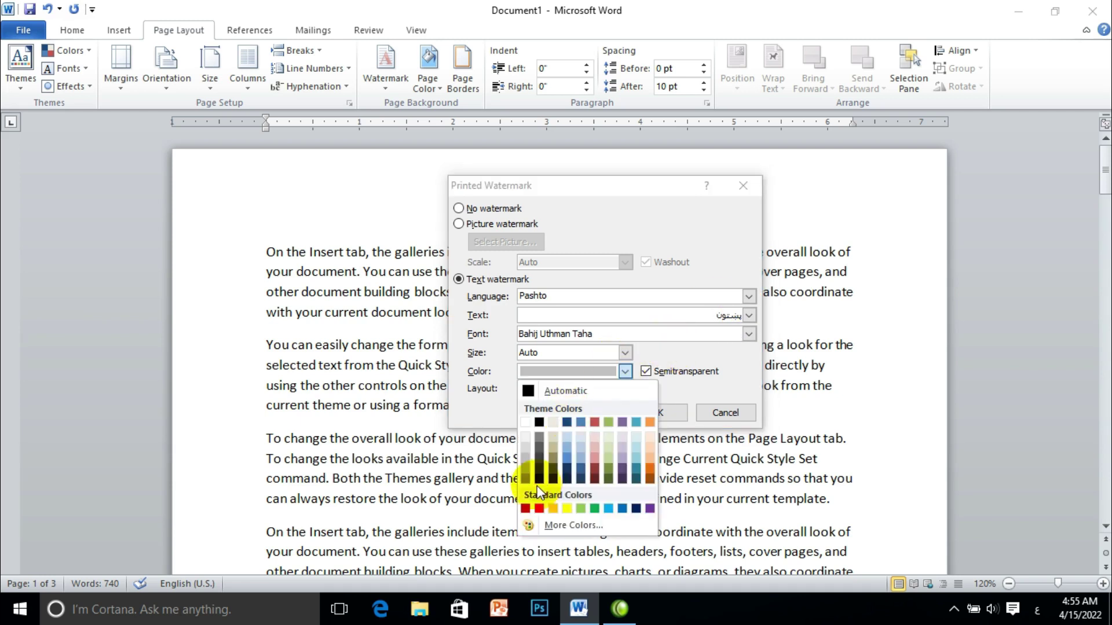
click(539, 508)
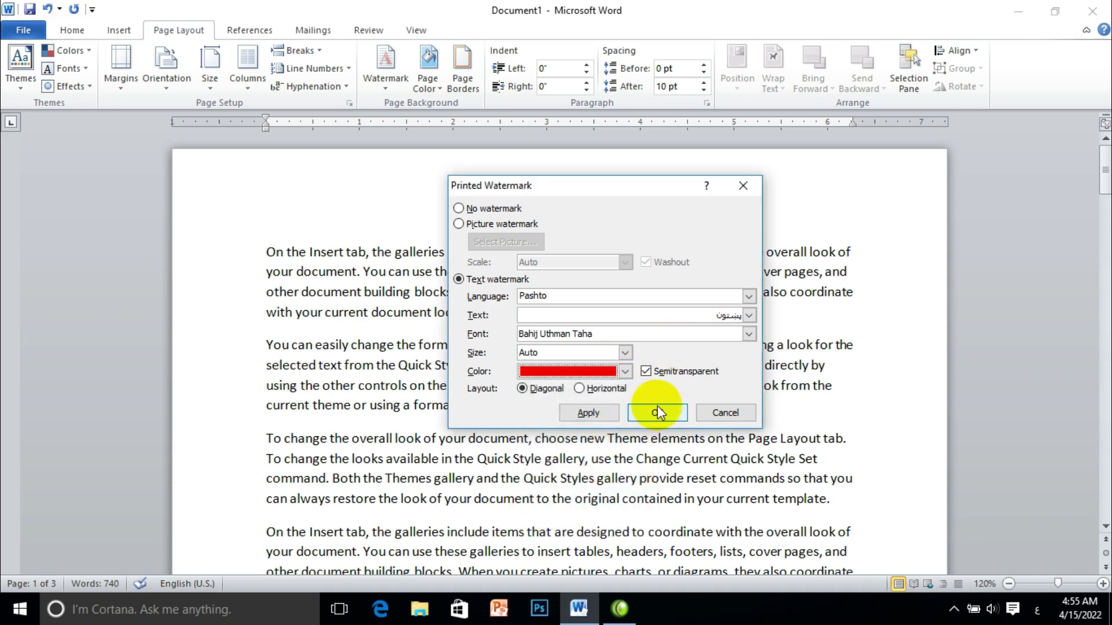
click(590, 413)
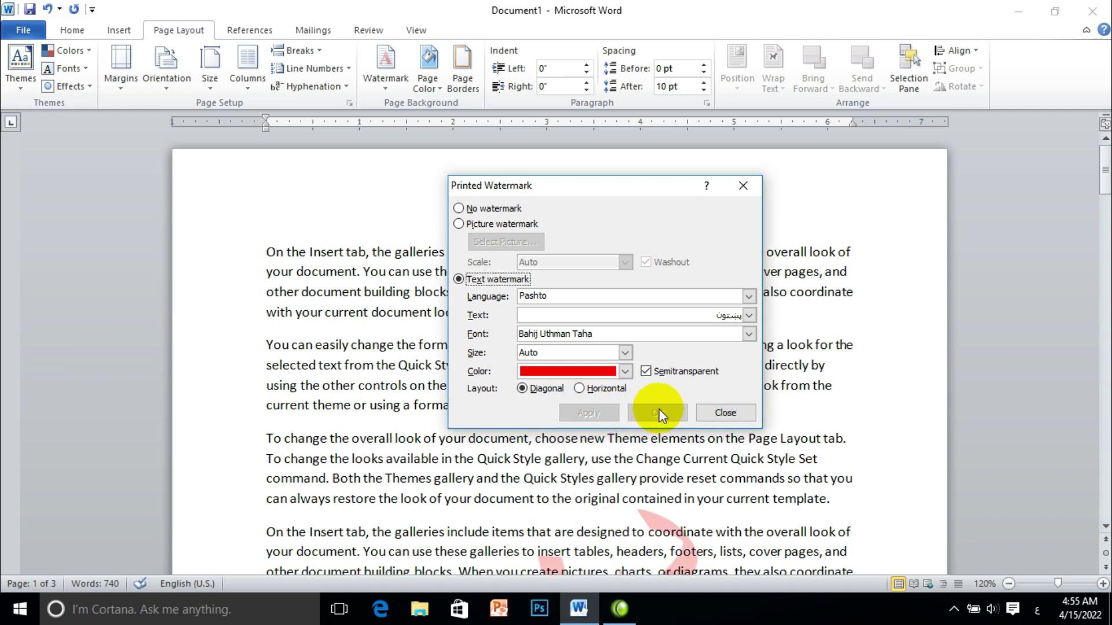
click(725, 413)
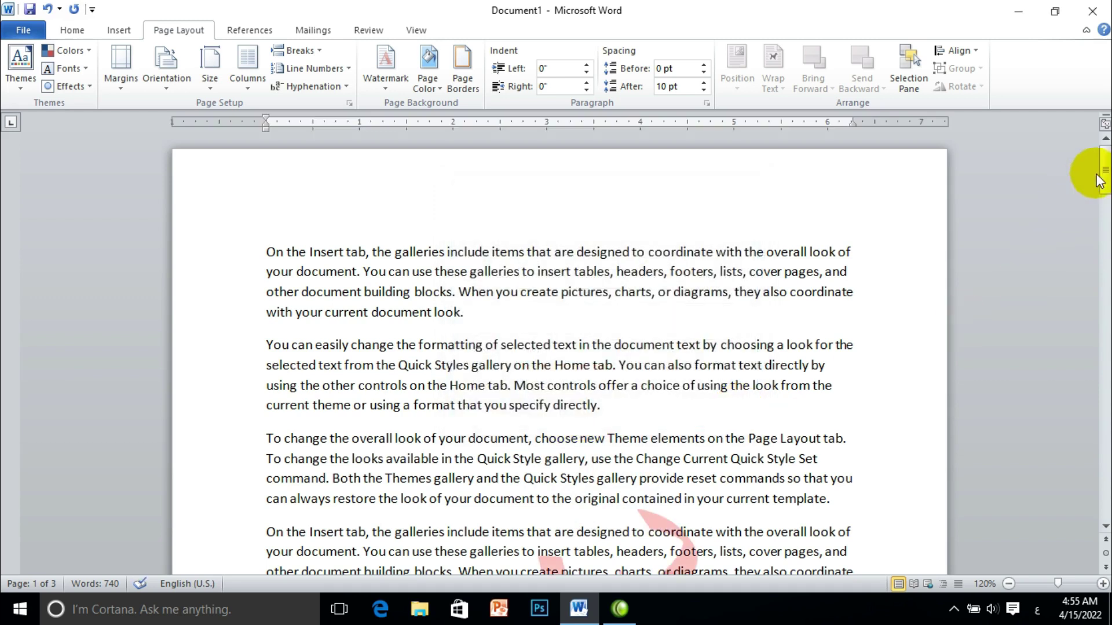
- Remove the red Pashto watermark from the document
mouse_move(1099, 180)
mouse_down()
mouse_move(1101, 472)
mouse_move(1104, 173)
mouse_up()
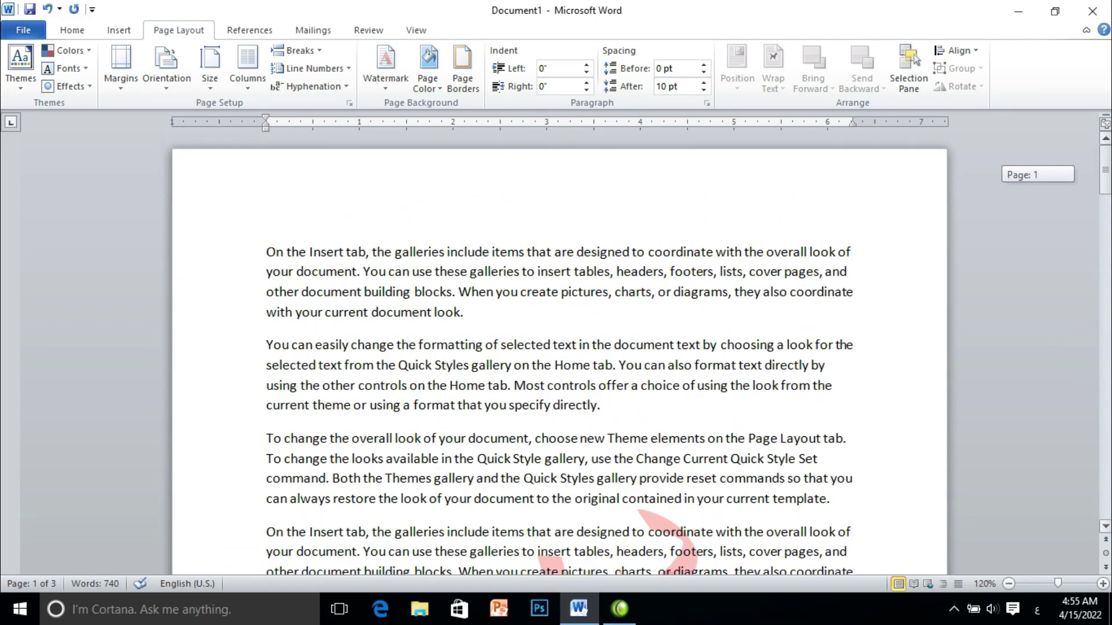
click(387, 68)
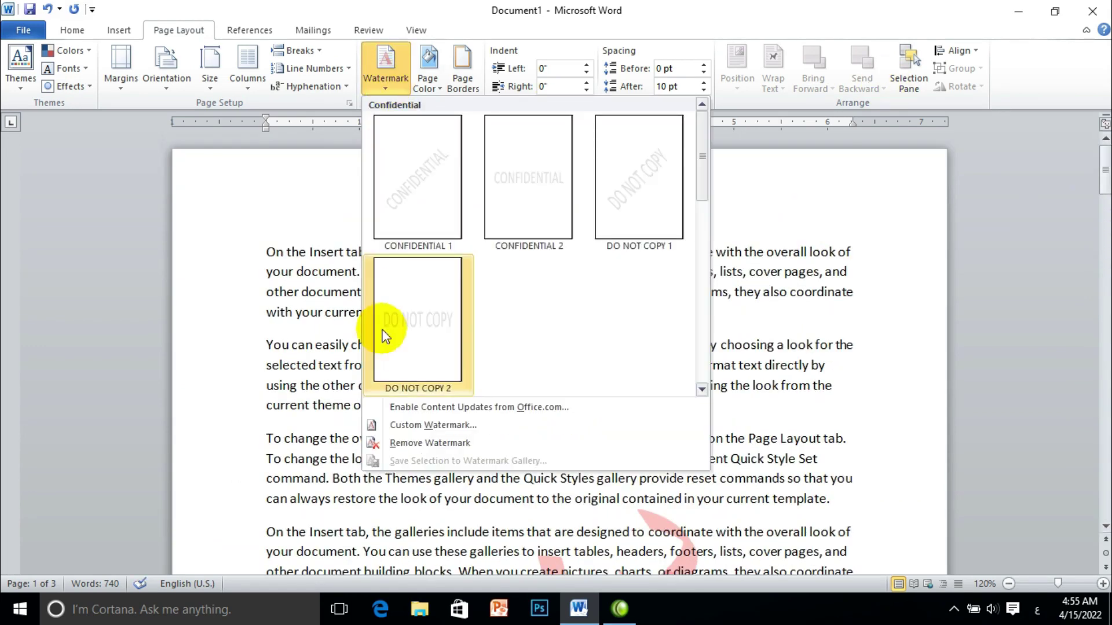
click(433, 441)
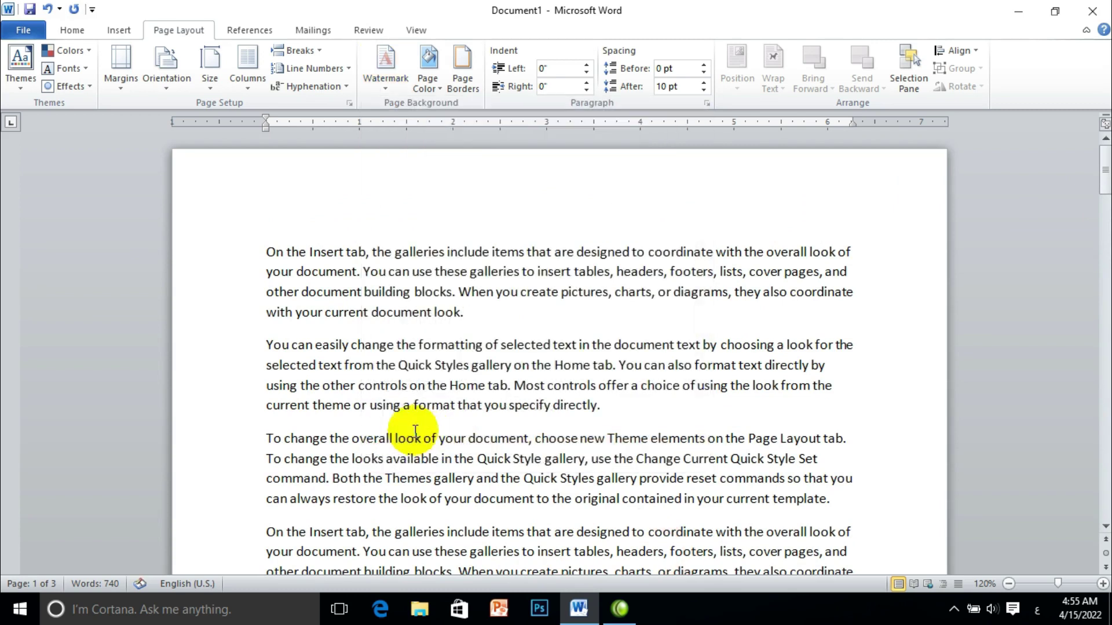
- Reopen the Custom Watermark settings with Text watermark selected
click(386, 72)
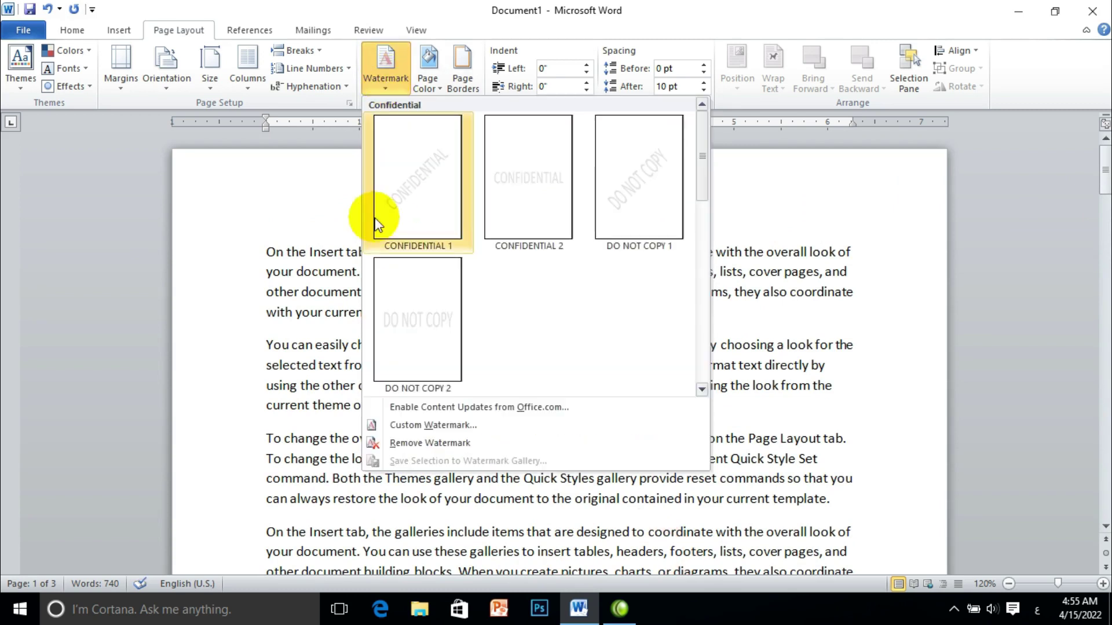
click(407, 427)
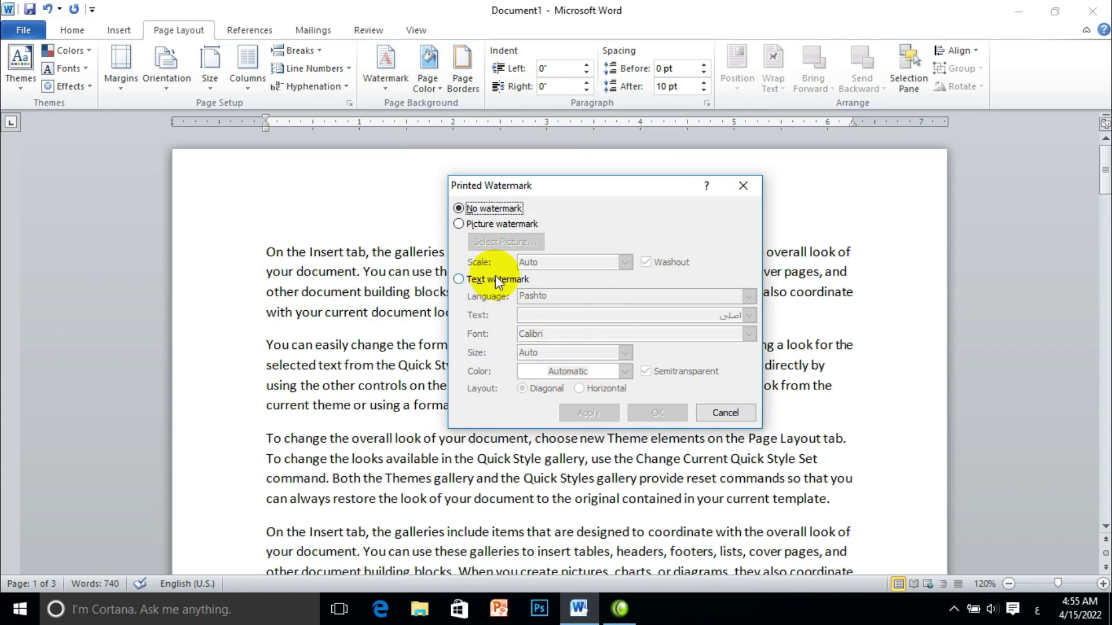
click(495, 277)
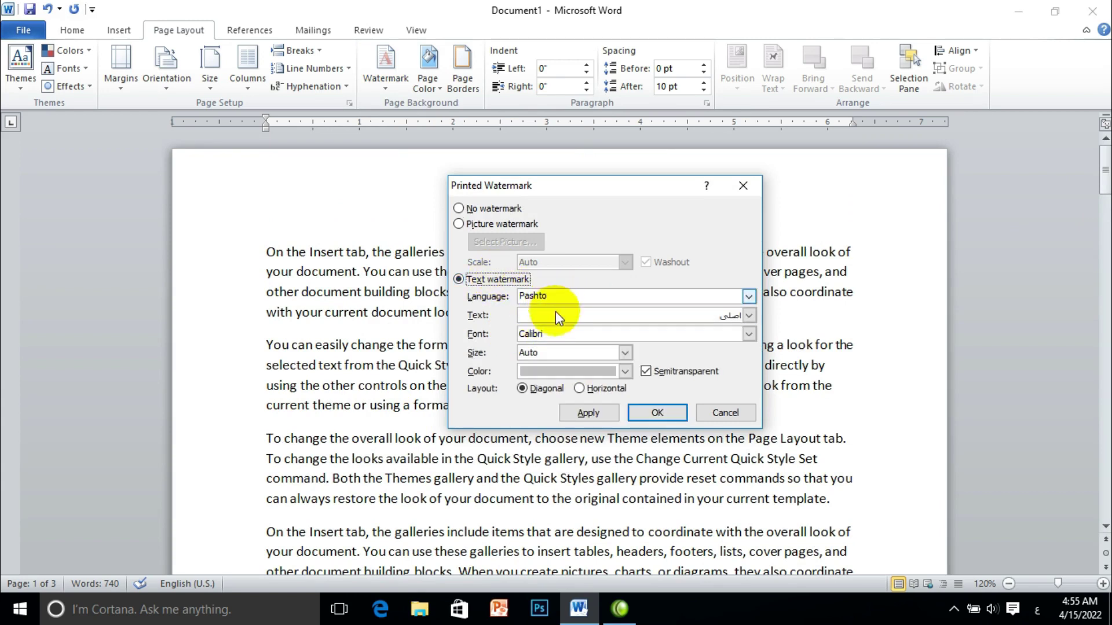
- Set the watermark font to Bahij Yakout
click(748, 334)
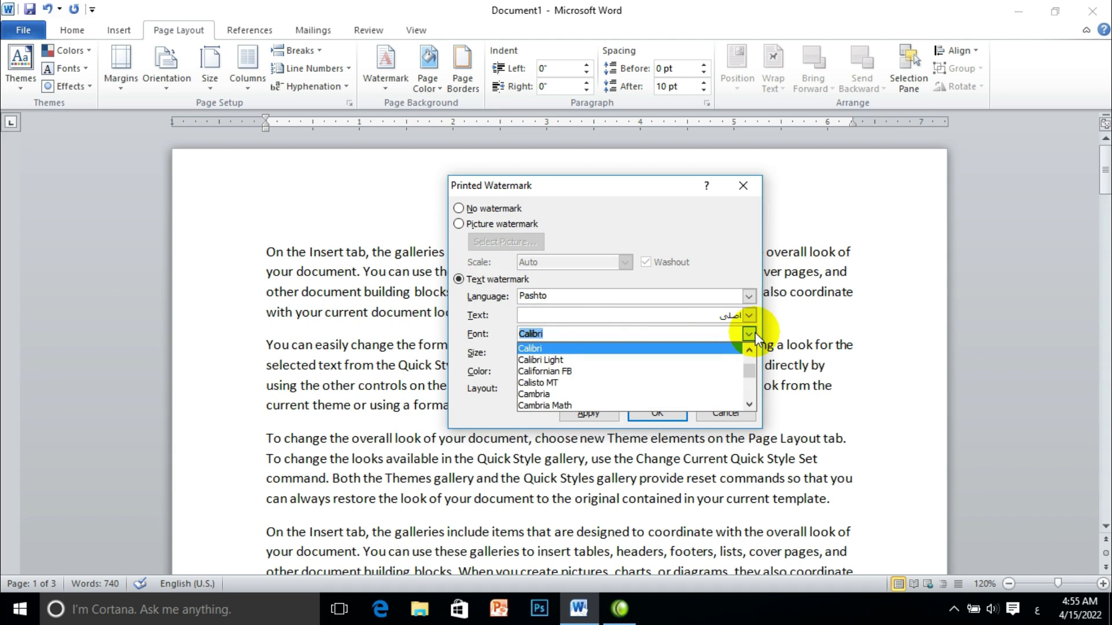
click(749, 351)
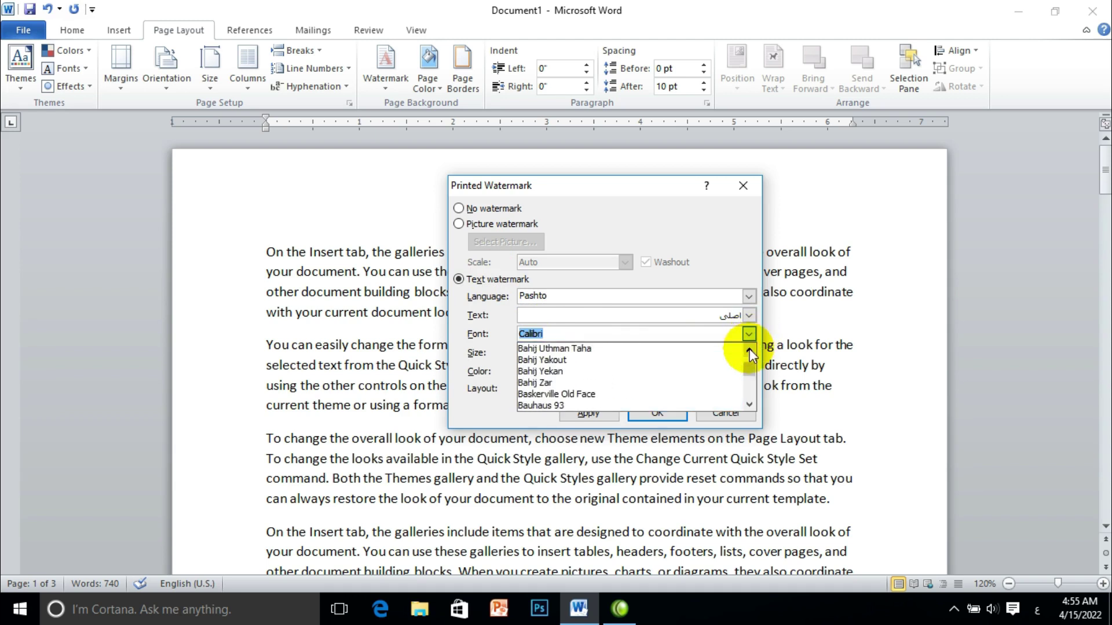
click(587, 360)
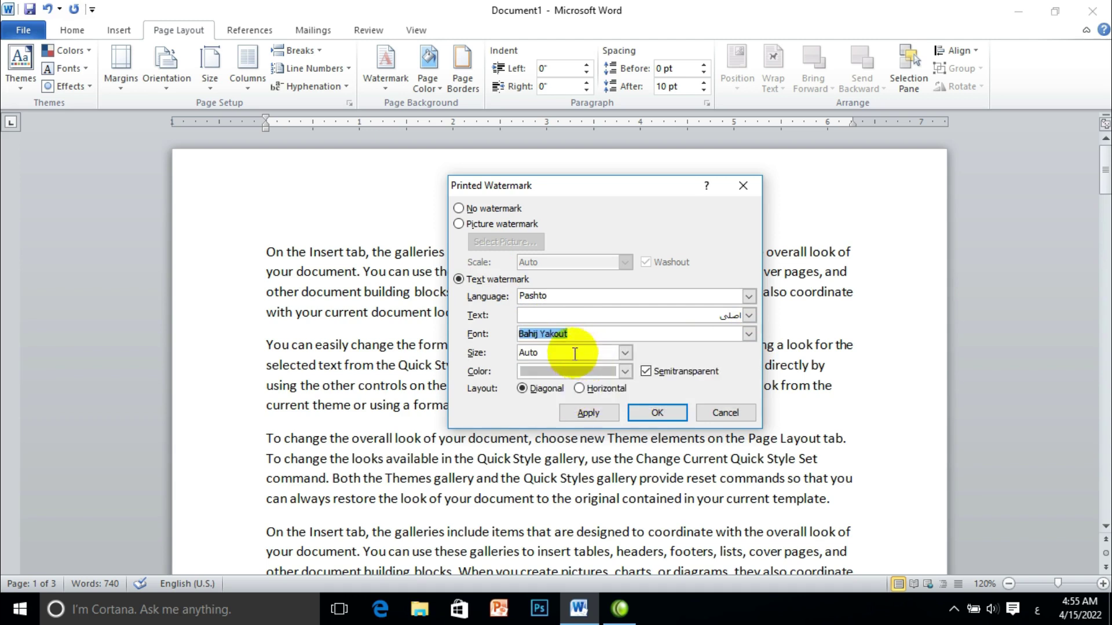
- Replace the watermark text with 'لتن', colour it dark blue, and apply it
double_click(718, 316)
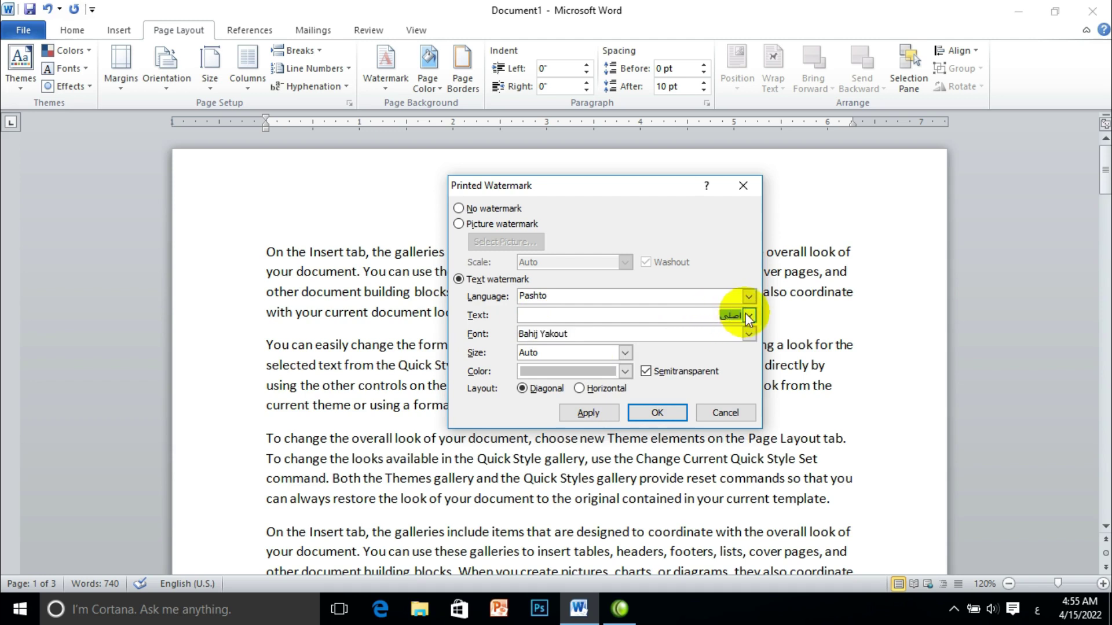
key(BackSpace)
text(ل)
text(تو)
text(ن)
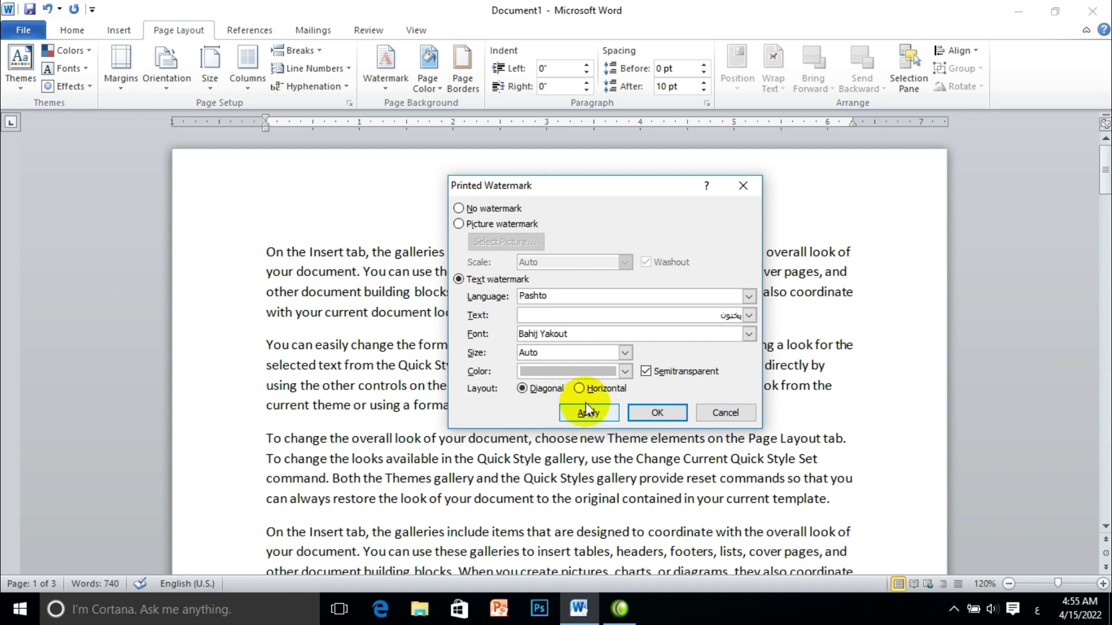
click(625, 371)
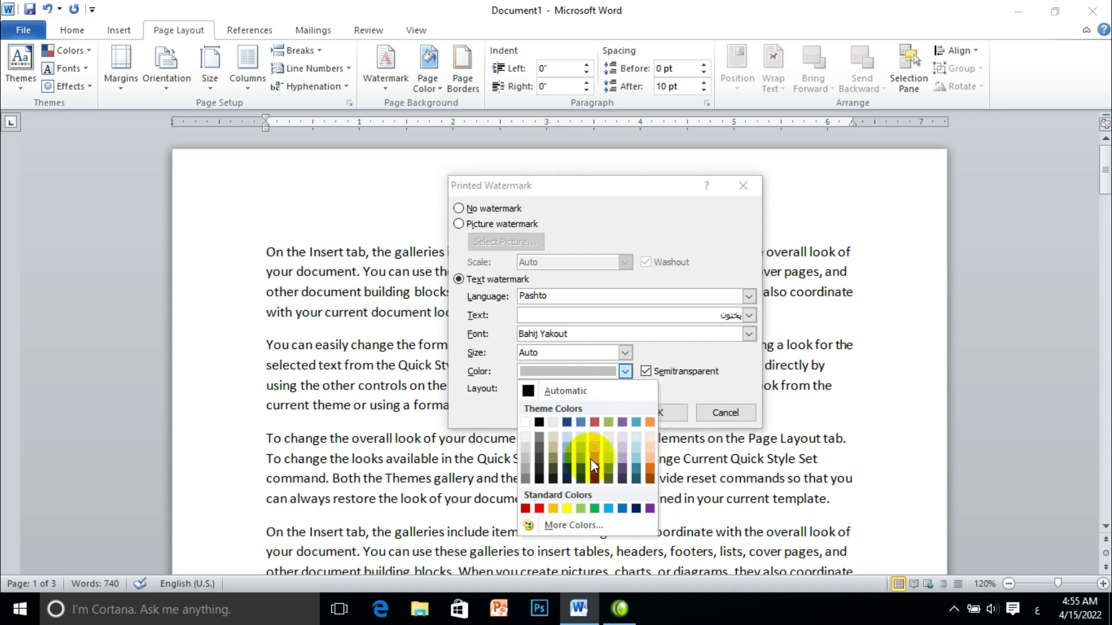
click(636, 508)
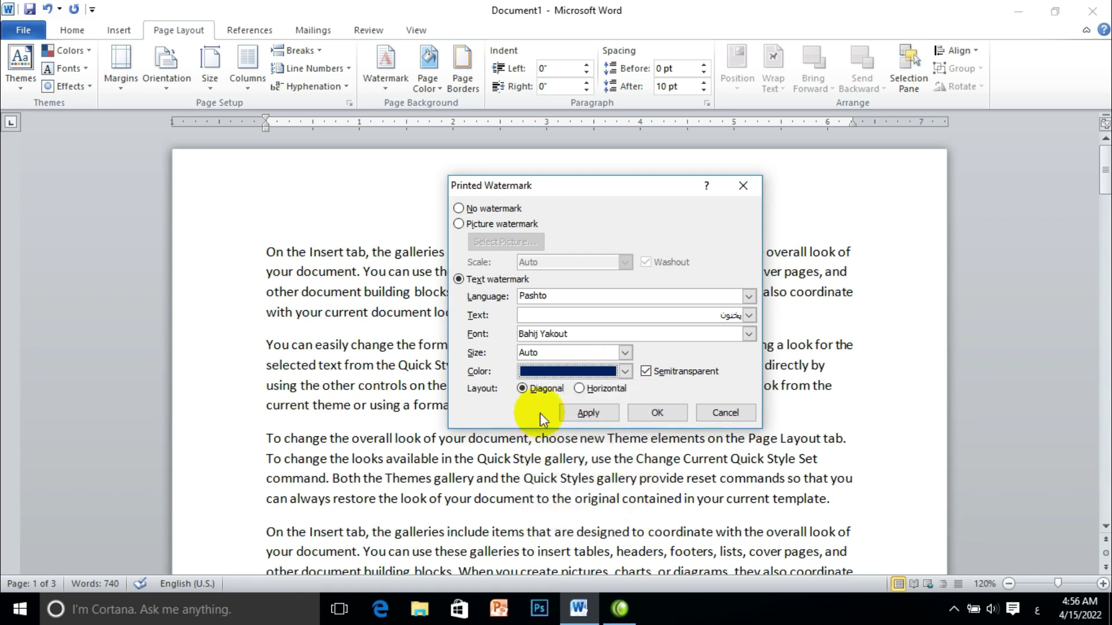
click(588, 409)
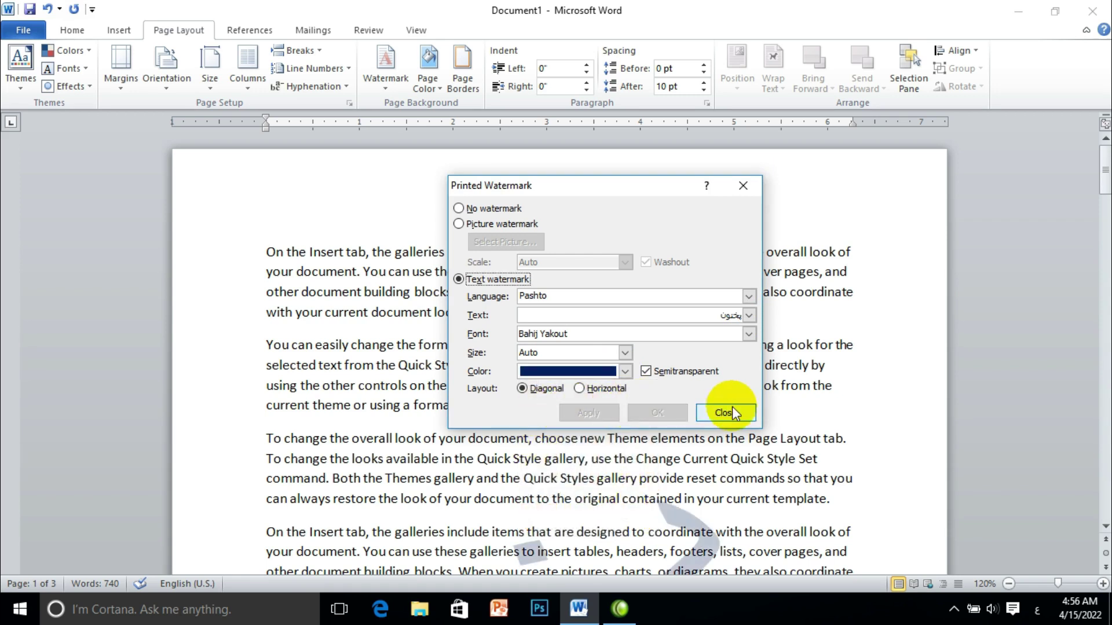
click(732, 407)
- Remove the dark blue Bahij Yakout watermark so the pages show no watermark
mouse_move(1105, 186)
mouse_down()
mouse_move(1043, 483)
mouse_move(1065, 151)
mouse_up()
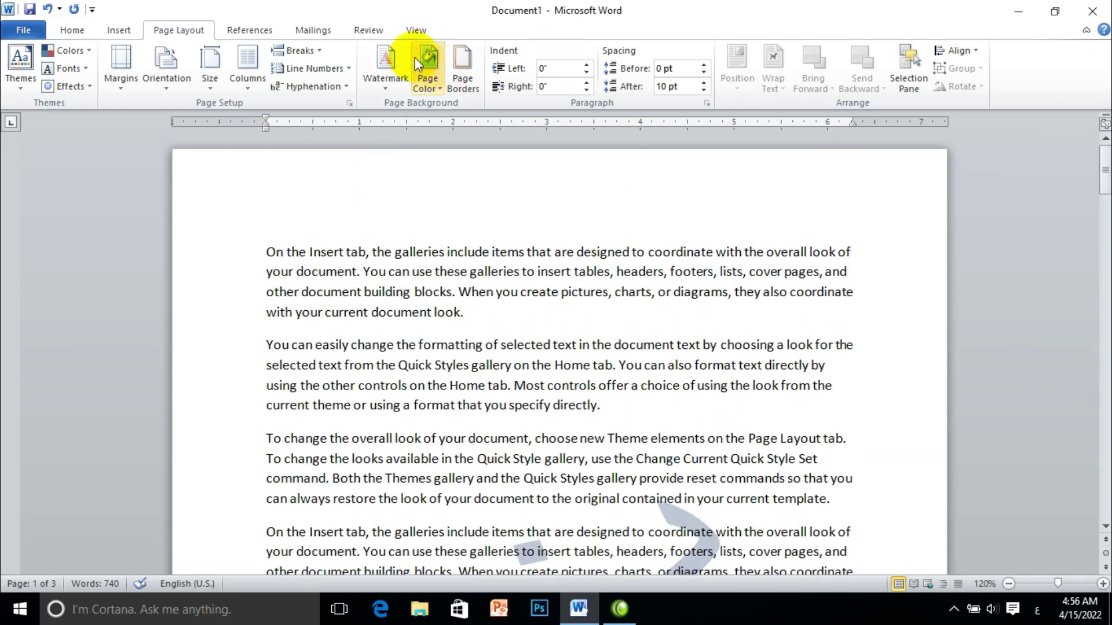
click(394, 86)
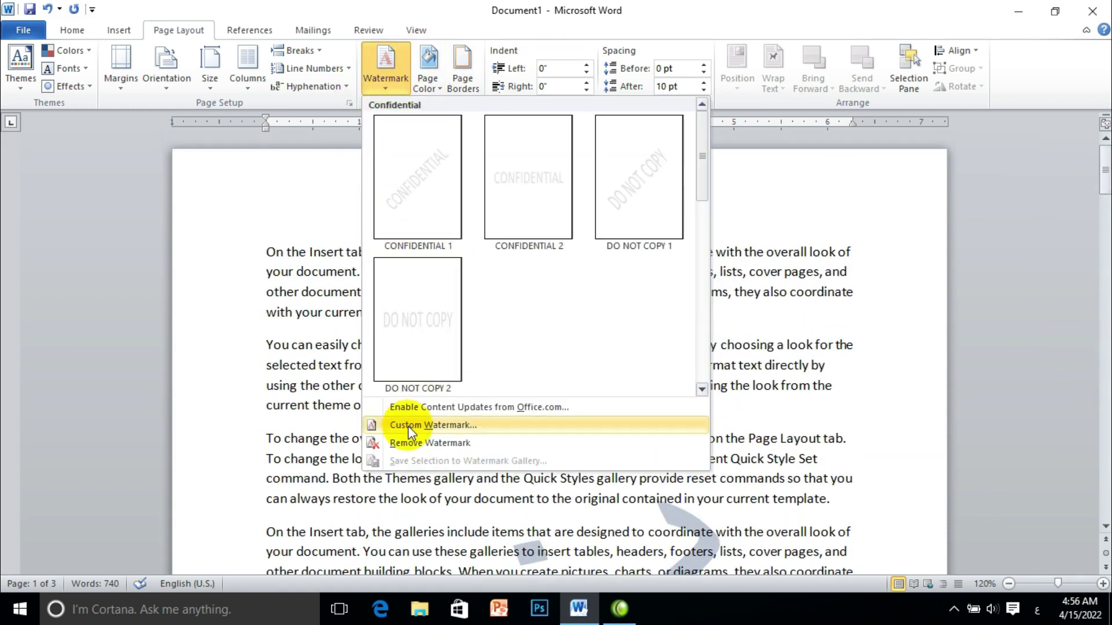
click(409, 446)
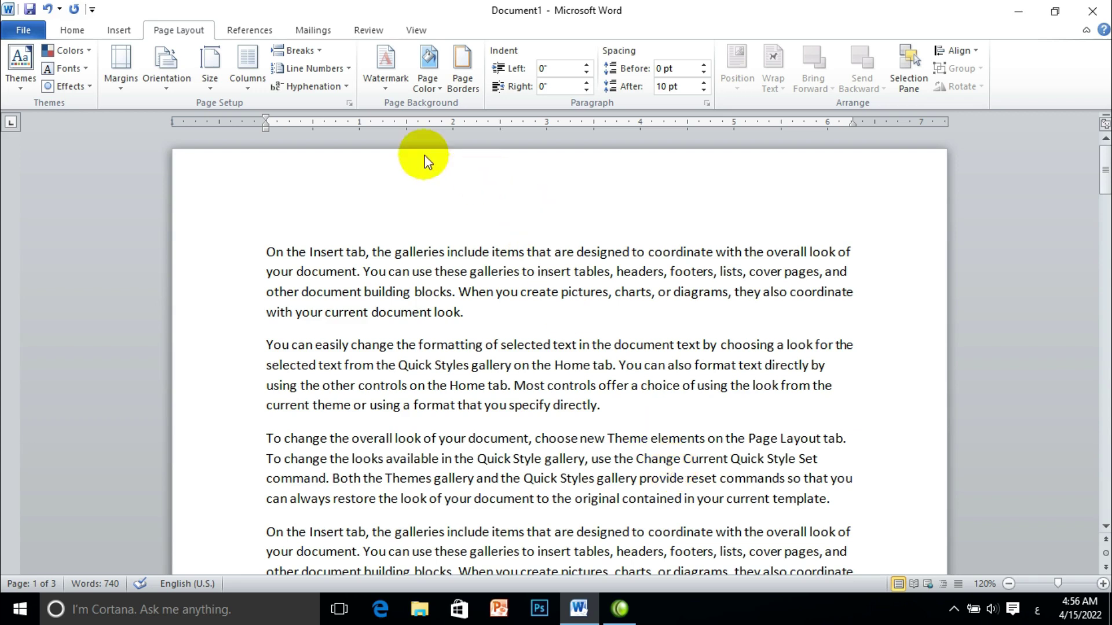
click(374, 80)
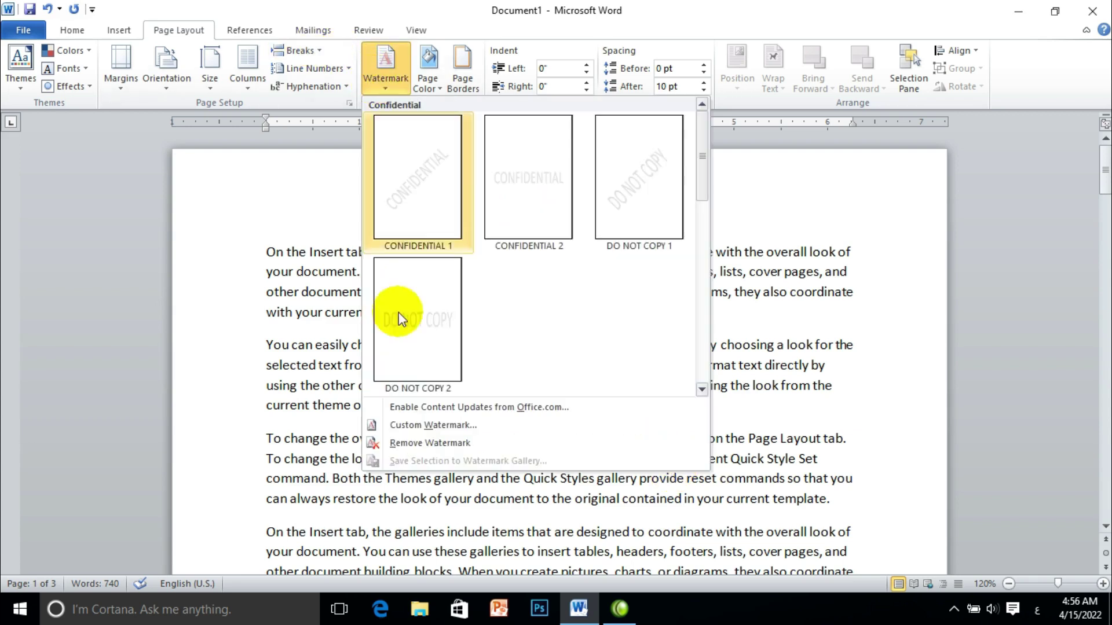
- Apply the Desktop file PNG.png as a washed-out picture watermark
click(423, 427)
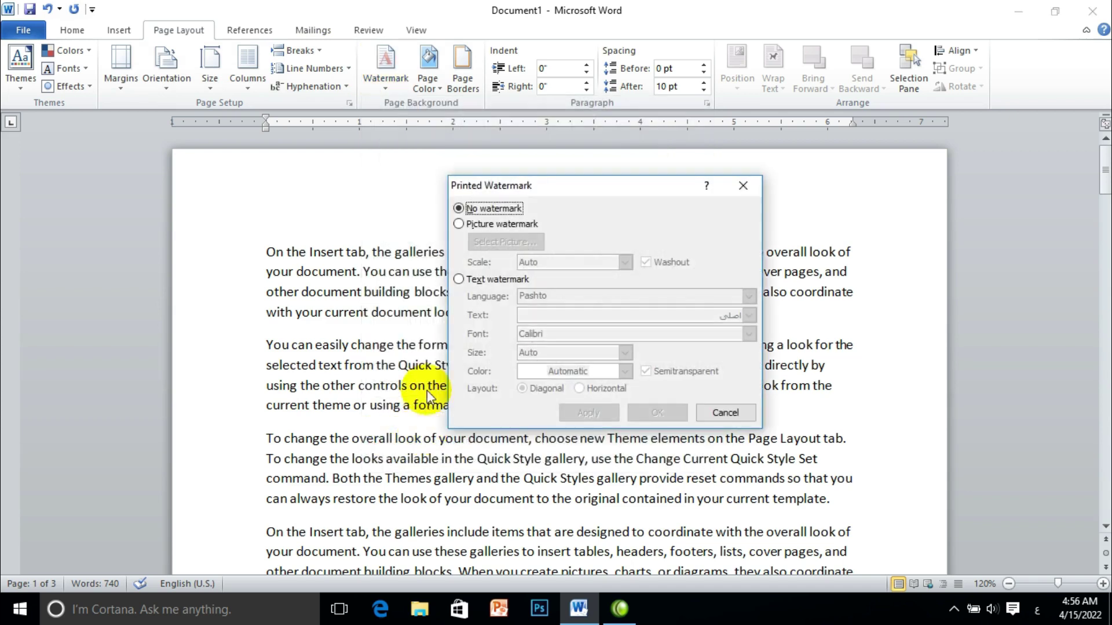
click(475, 224)
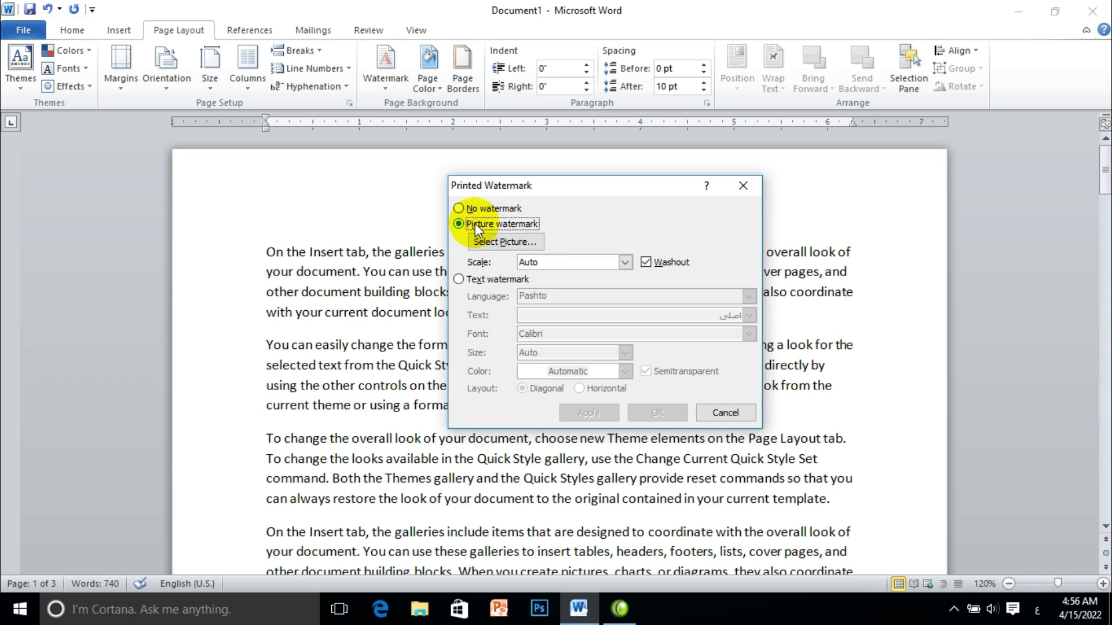
click(480, 243)
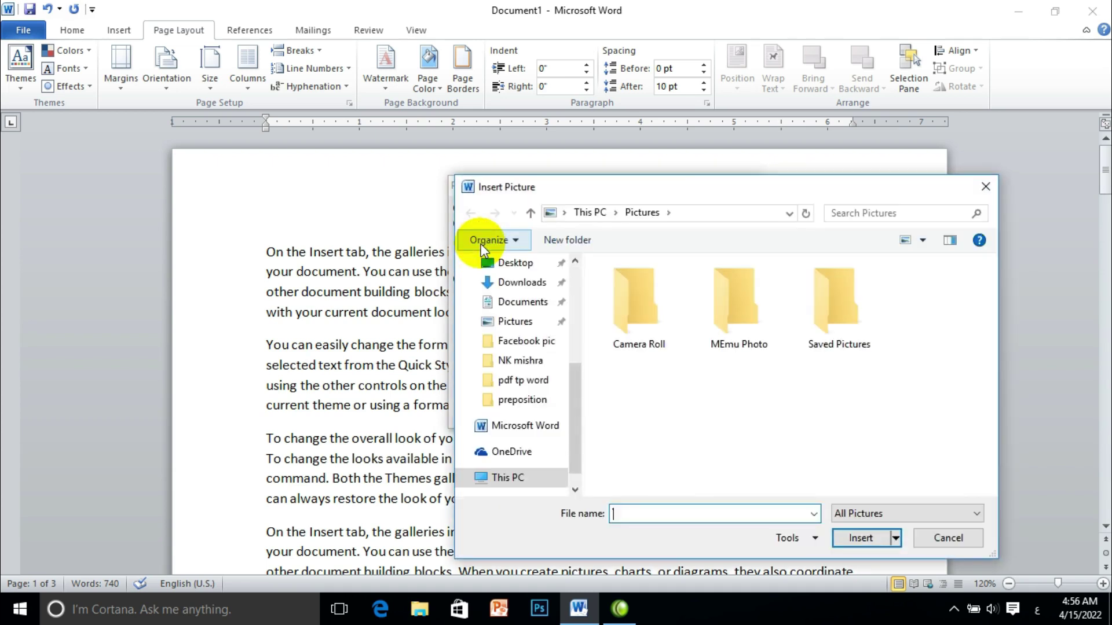
mouse_move(522, 347)
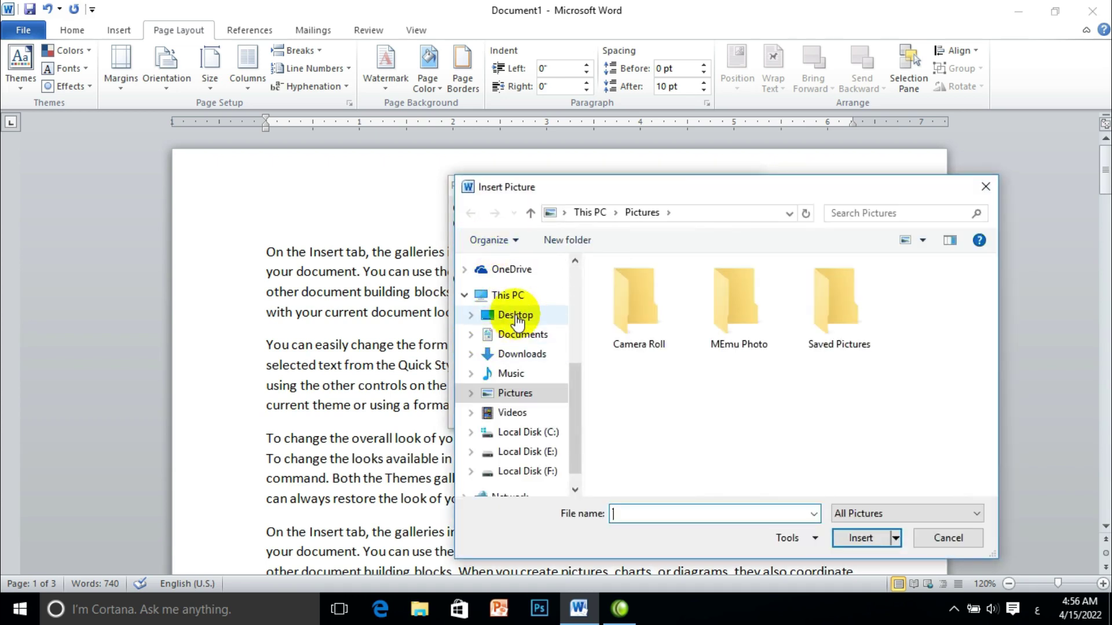
click(515, 316)
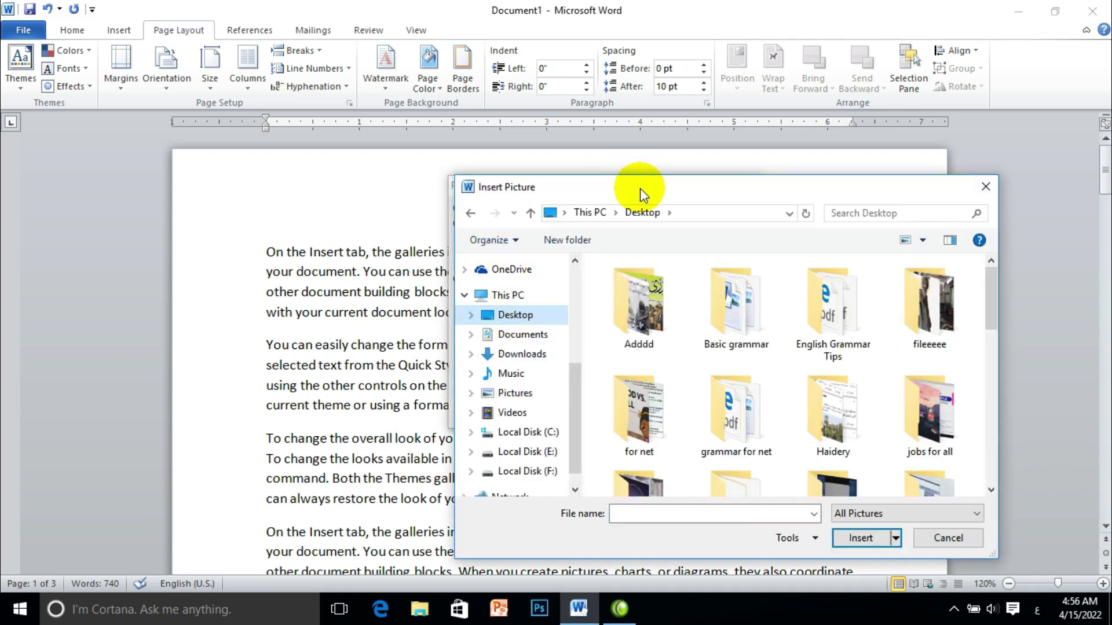
drag(641, 189, 440, 66)
drag(786, 174, 775, 330)
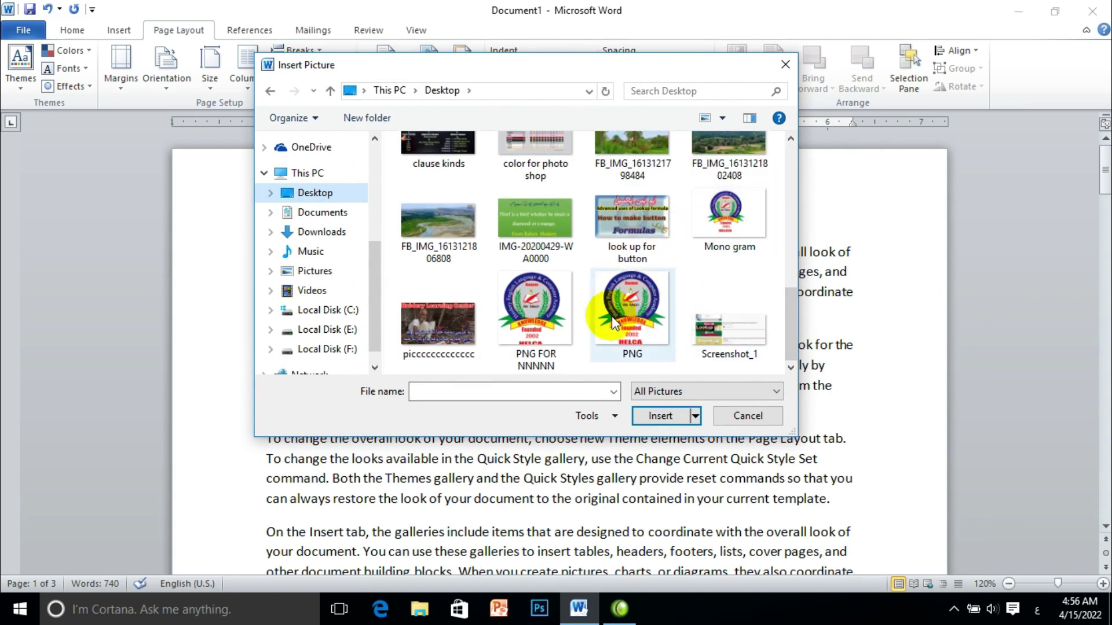
click(637, 332)
click(669, 418)
click(593, 414)
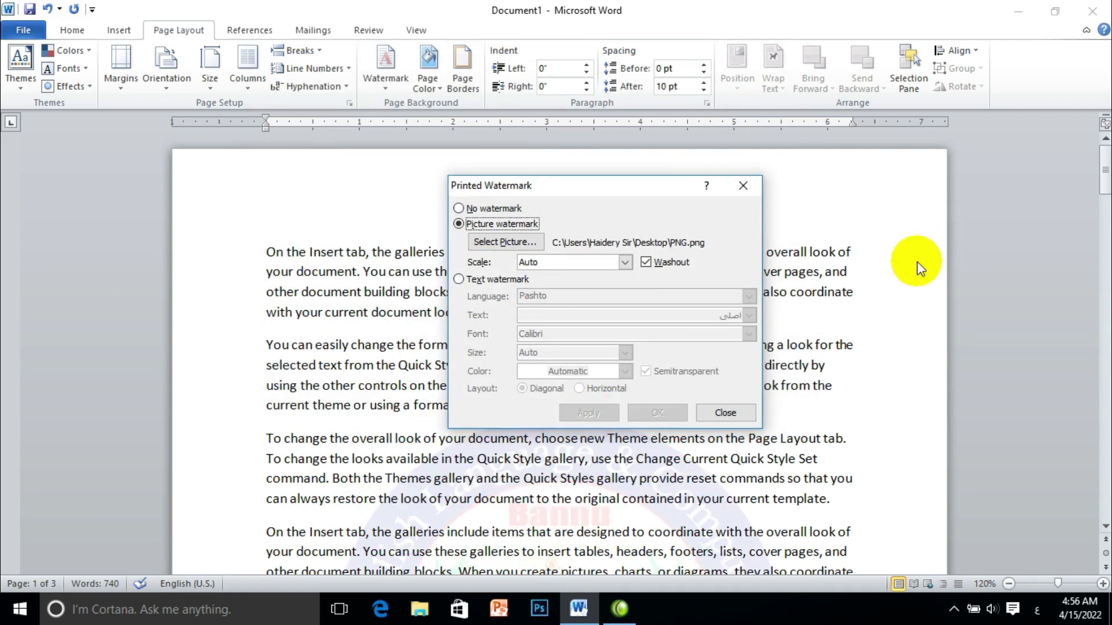
click(725, 413)
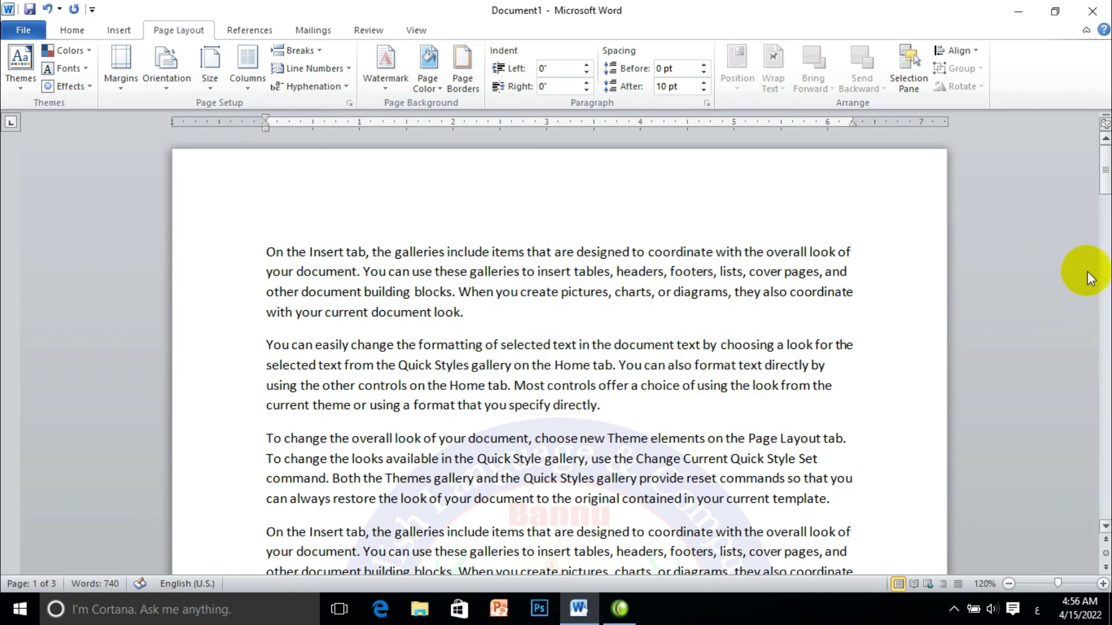
drag(1106, 184, 1076, 451)
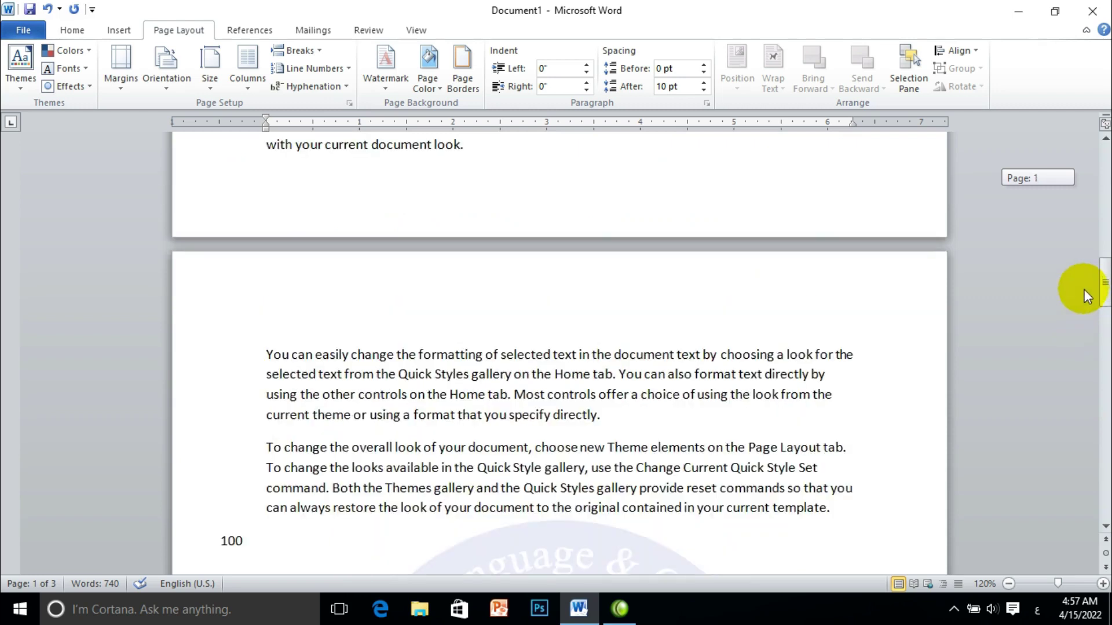
drag(1074, 447, 1083, 210)
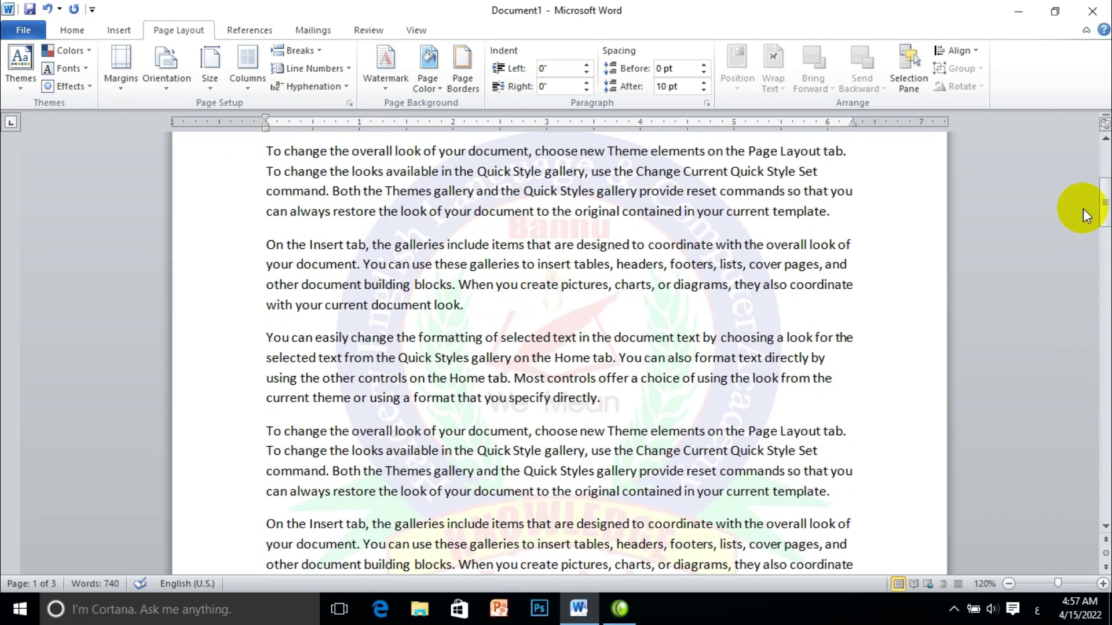